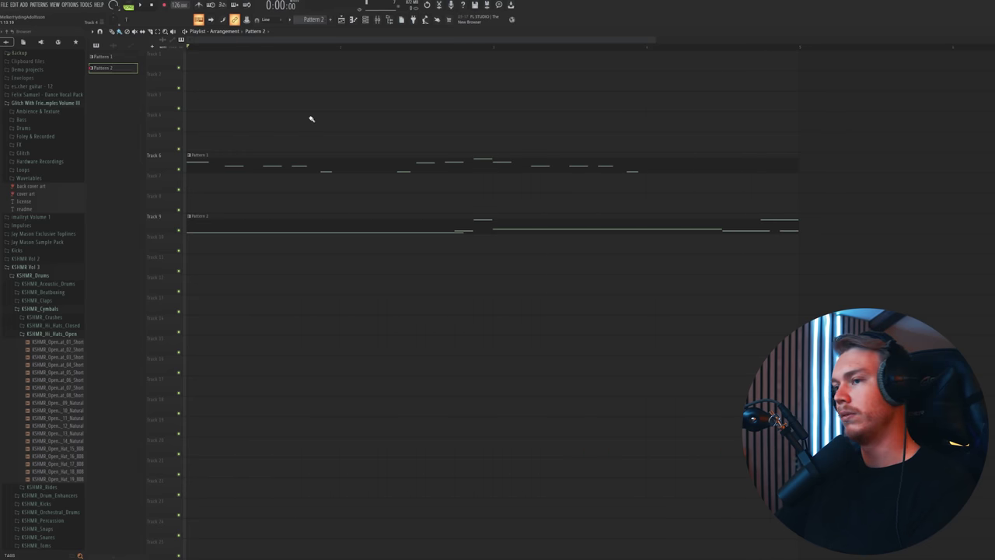
- Play the arrangement, delete parts to isolate the Track 6 melody, and listen to it
{"action": "key", "text": "space"}
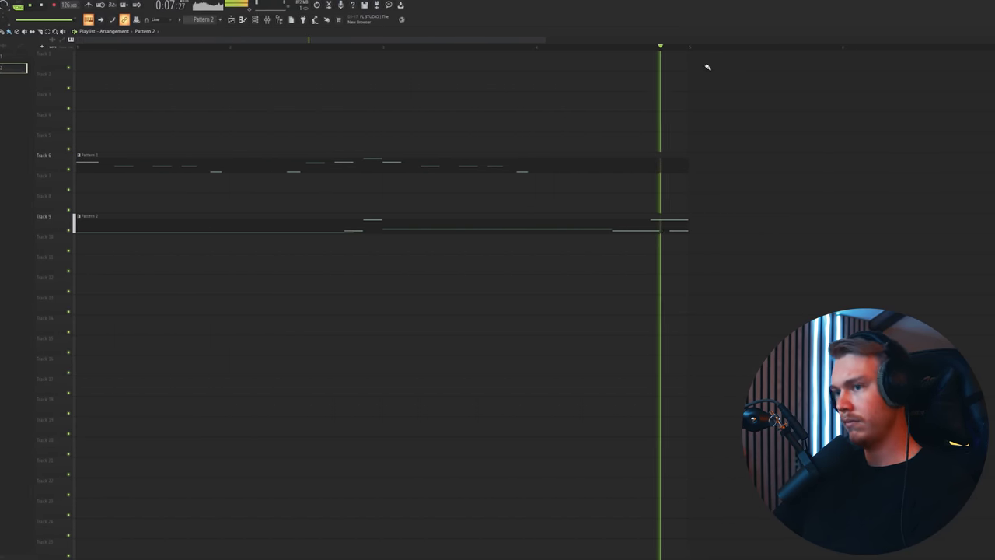
{"action": "key", "text": "space"}
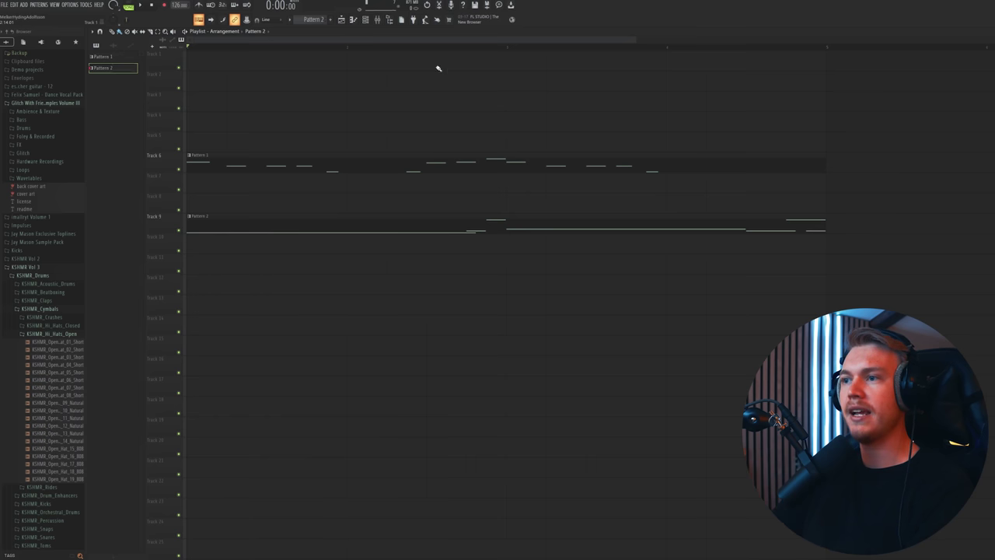
{"action": "key", "text": "Delete"}
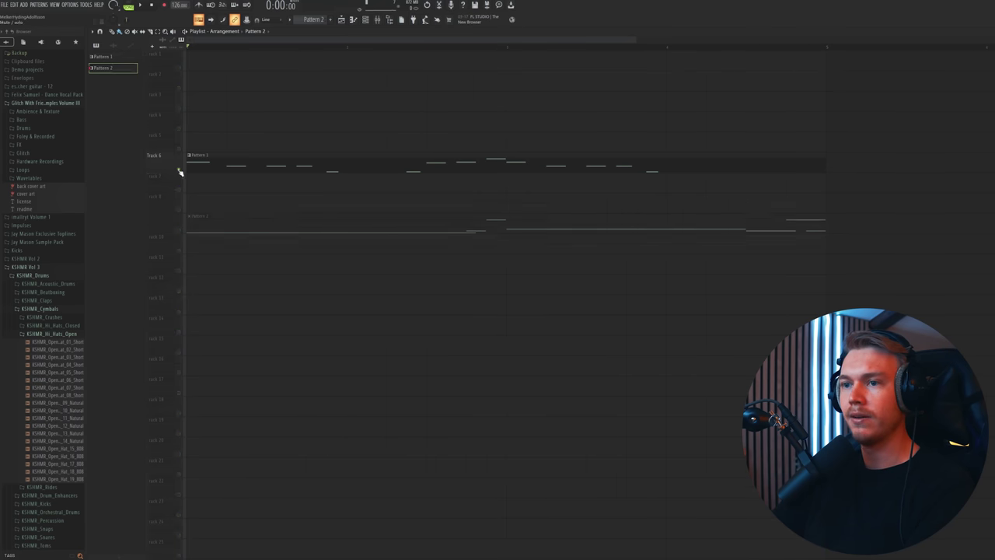
{"action": "key", "text": "space"}
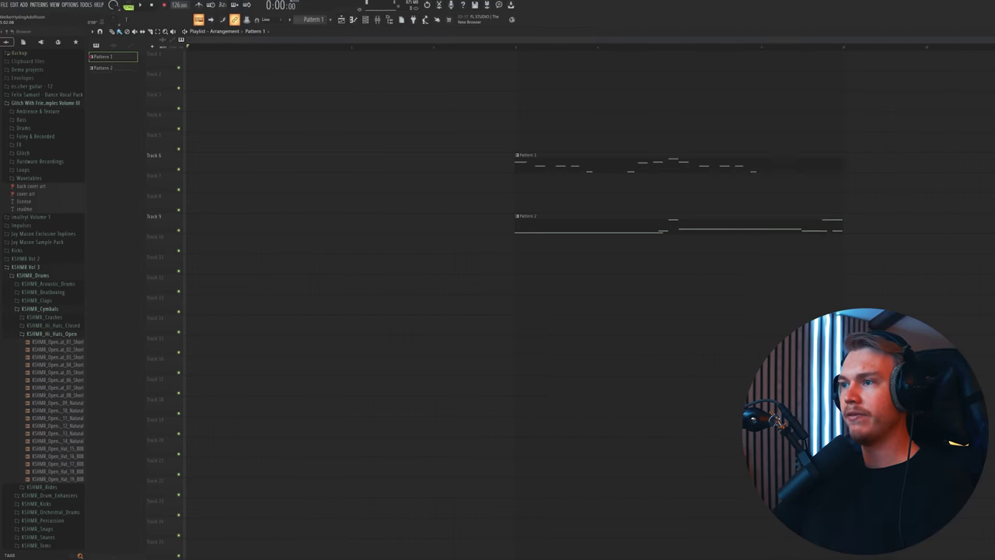
{"action": "scroll", "coordinate": [538, 81], "scroll_direction": "down", "scroll_amount": 2}
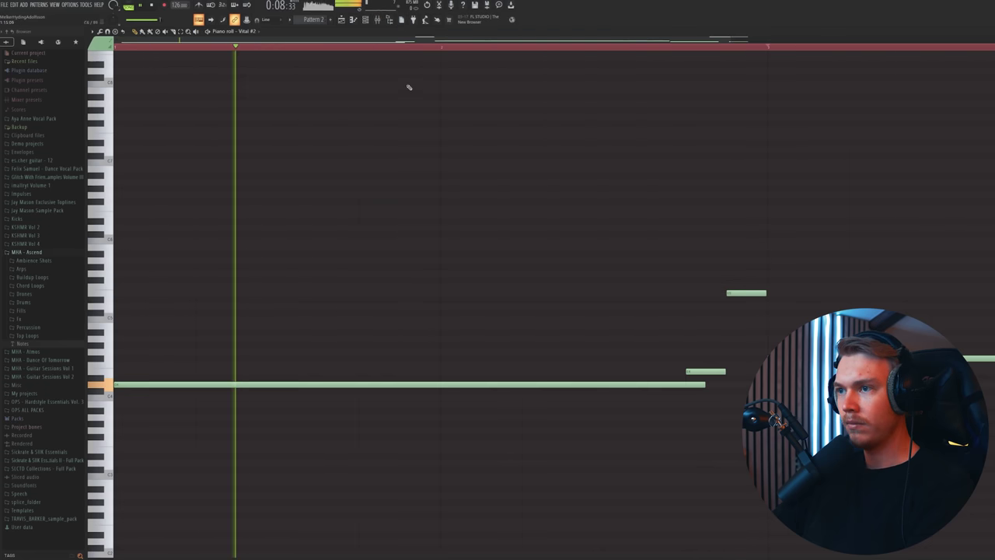
{"action": "scroll", "coordinate": [418, 39], "scroll_direction": "down", "scroll_amount": 2}
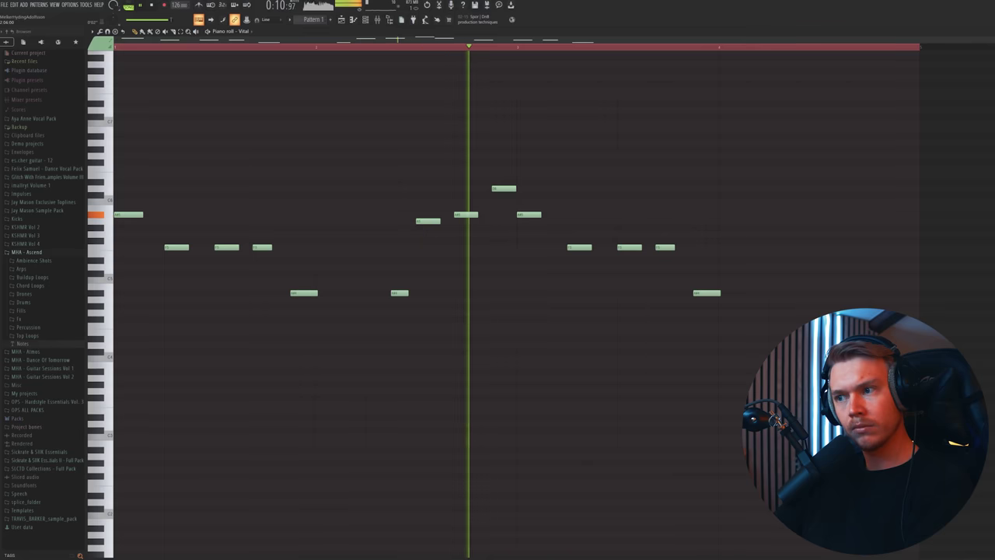
{"action": "scroll", "coordinate": [509, 186], "scroll_direction": "up", "scroll_amount": 2}
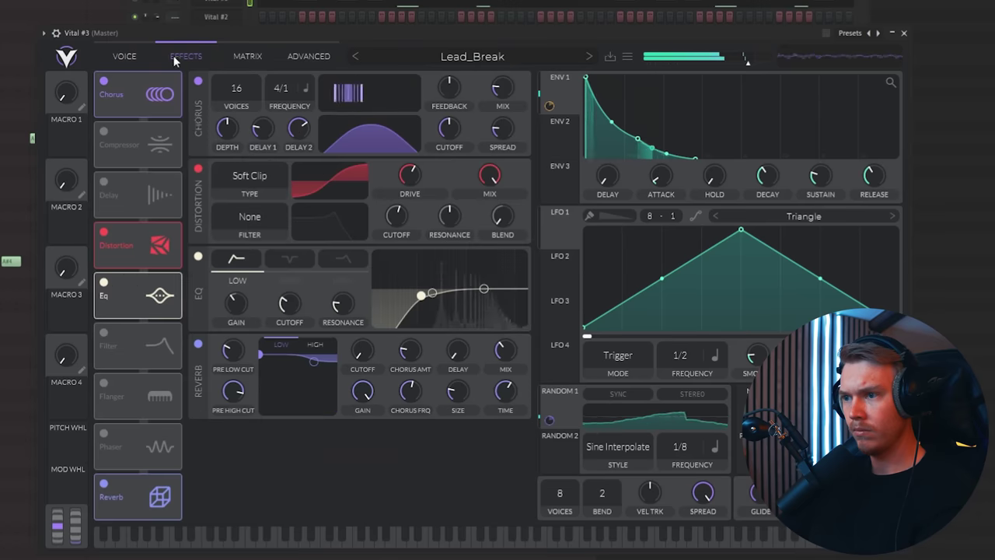
- Power off Reverb on both Vital leads, then add a Layer channel and check its settings
{"action": "left_click", "coordinate": [105, 484]}
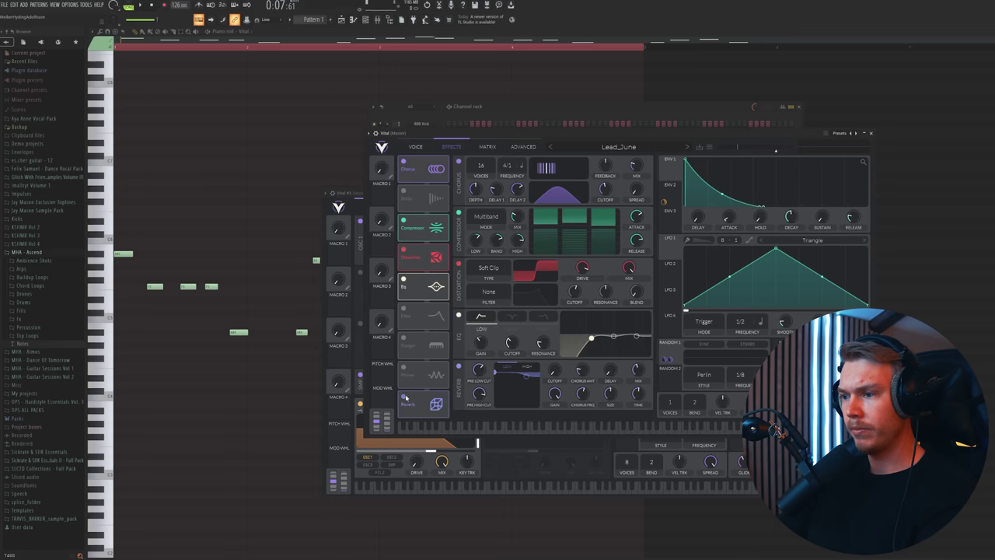
{"action": "left_click", "coordinate": [404, 396]}
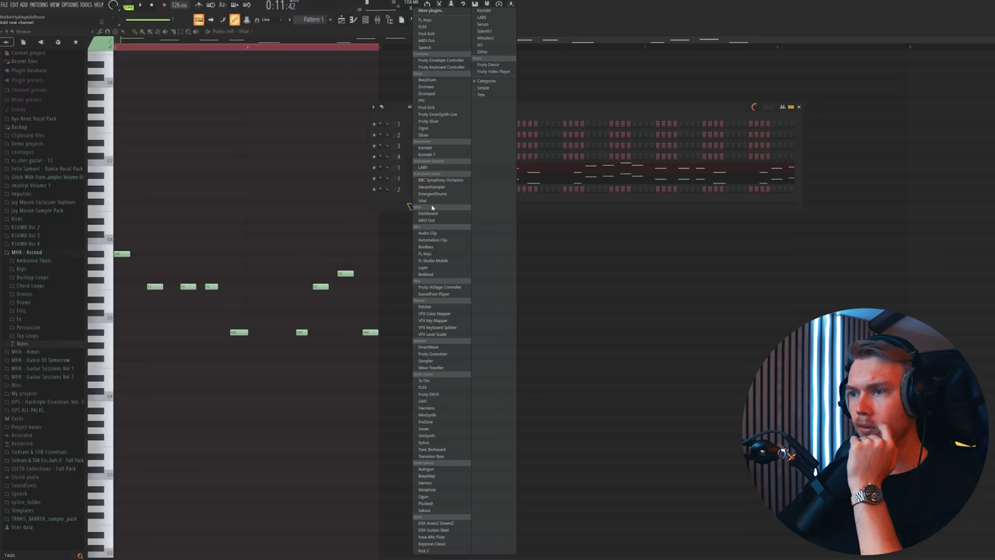
{"action": "left_click", "coordinate": [424, 274]}
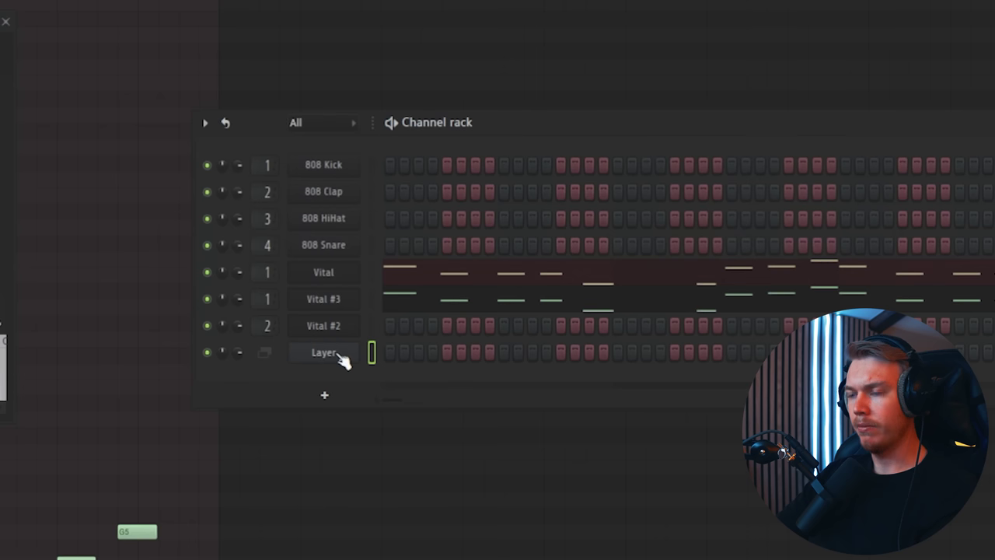
{"action": "left_click", "coordinate": [340, 327]}
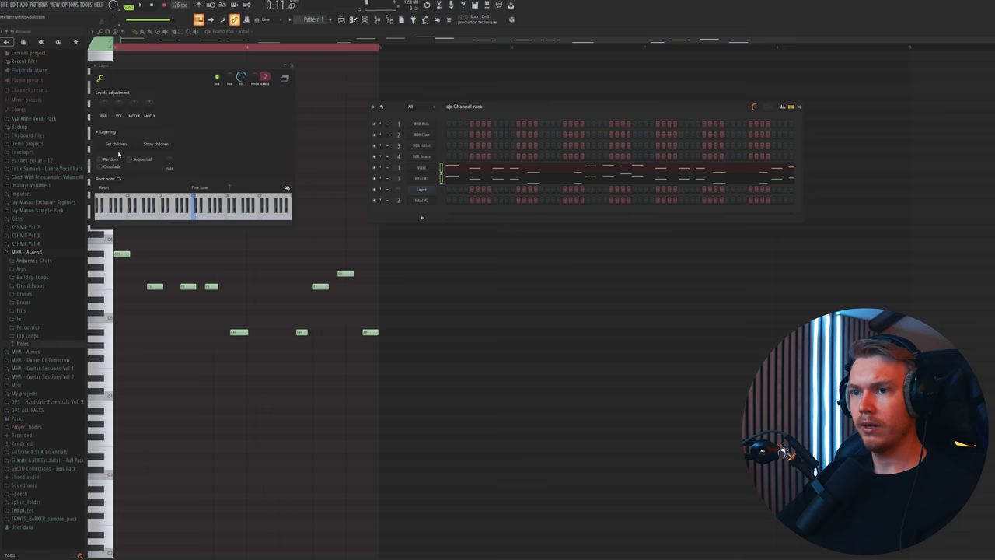
{"action": "left_click", "coordinate": [440, 190]}
{"action": "scroll", "coordinate": [497, 145], "scroll_direction": "down", "scroll_amount": 1}
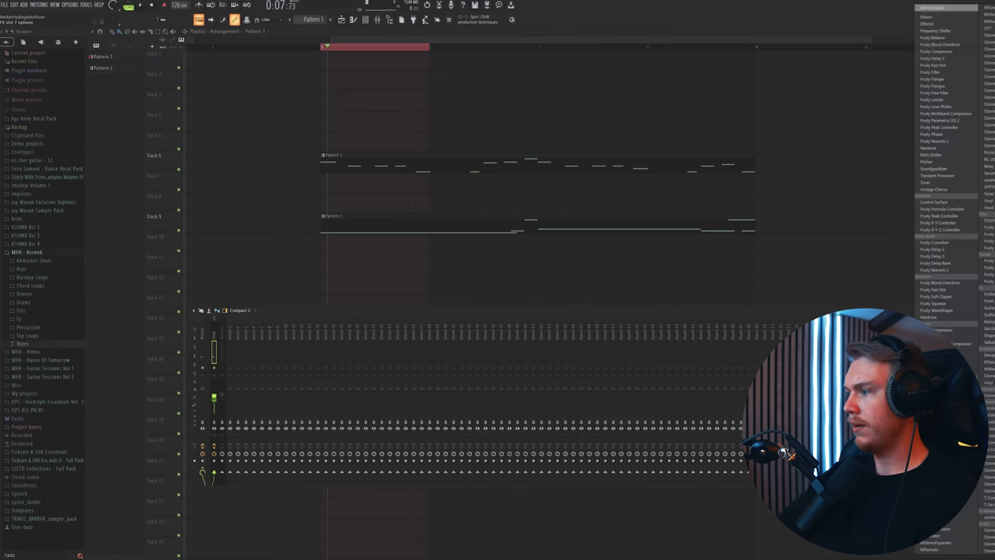
- Load the Raum reverb into the mixer insert's effect slot
{"action": "left_click", "coordinate": [986, 158]}
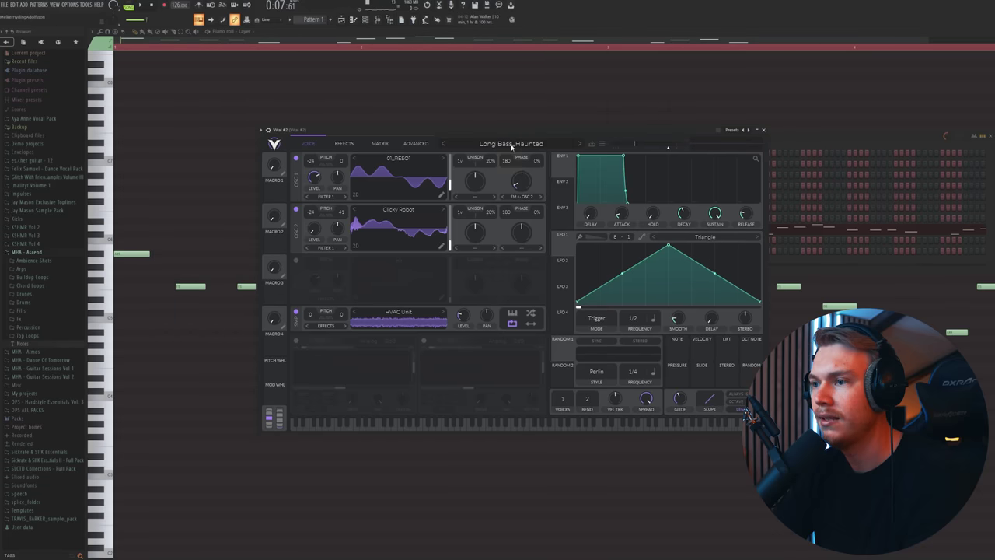
- Browse MHA Vital Soundbank Vol 3 and load Long Bass_Disruption on the Vital layer
{"action": "left_click", "coordinate": [379, 382]}
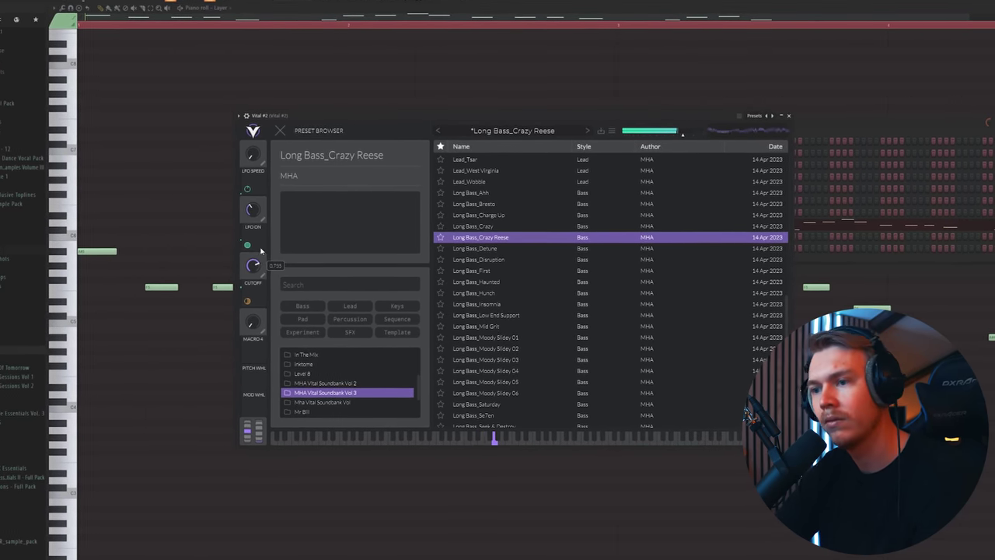
{"action": "left_click", "coordinate": [459, 258]}
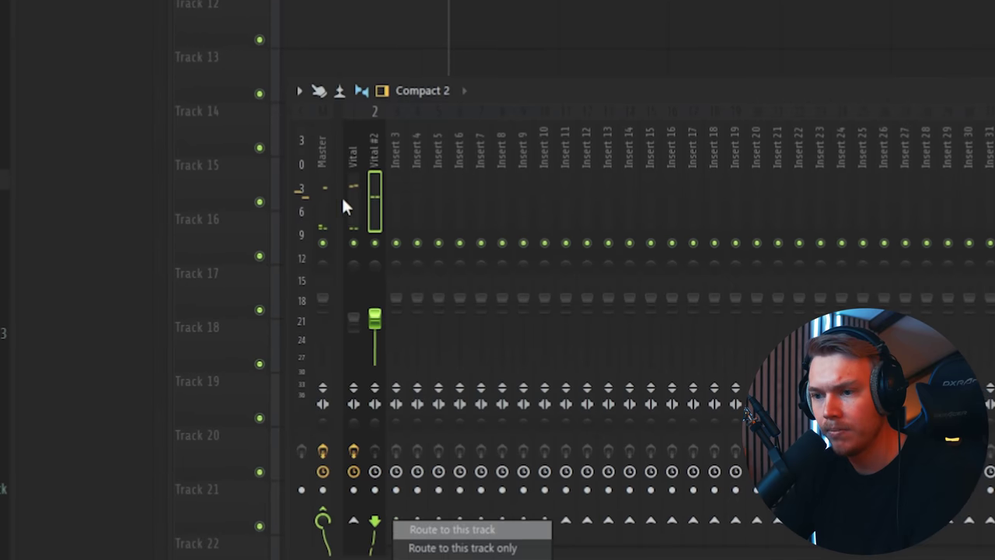
- Scroll the mixer to insert 125 and dock the mixer window in the centre from its options menu
{"action": "scroll", "coordinate": [344, 187], "scroll_direction": "right", "scroll_amount": 2}
{"action": "left_click_drag", "start_coordinate": [293, 185], "coordinate": [350, 200]}
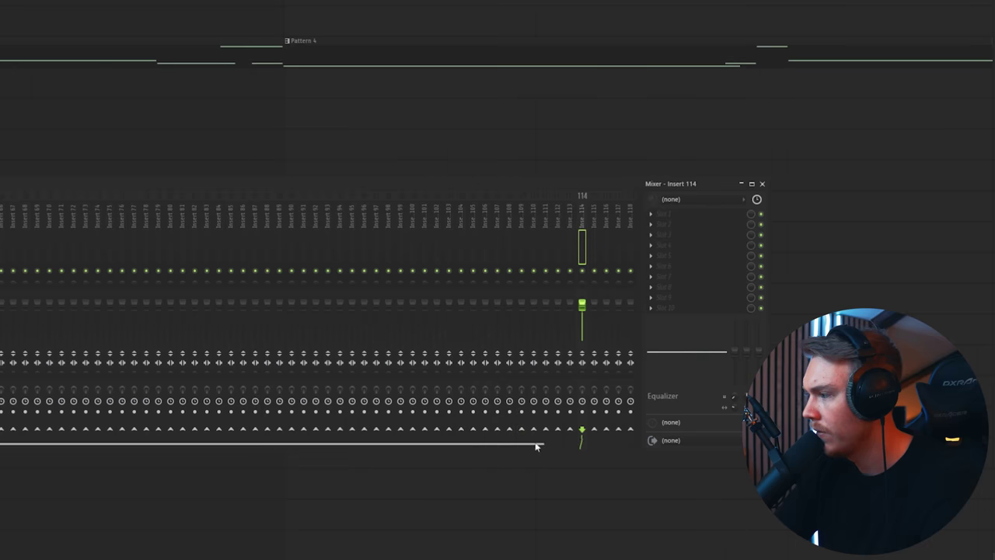
{"action": "left_click_drag", "start_coordinate": [535, 447], "coordinate": [546, 447]}
{"action": "right_click", "coordinate": [631, 242]}
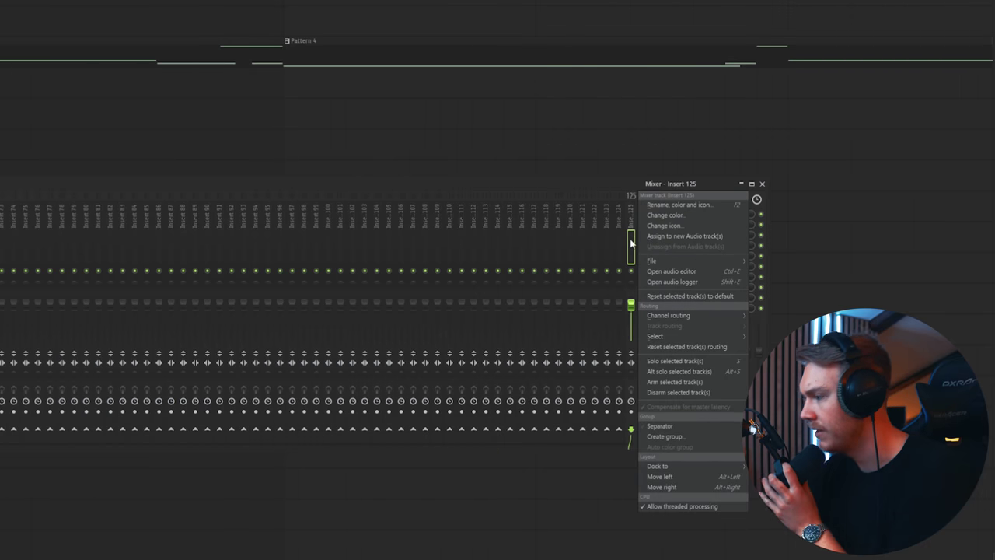
{"action": "mouse_move", "coordinate": [676, 467]}
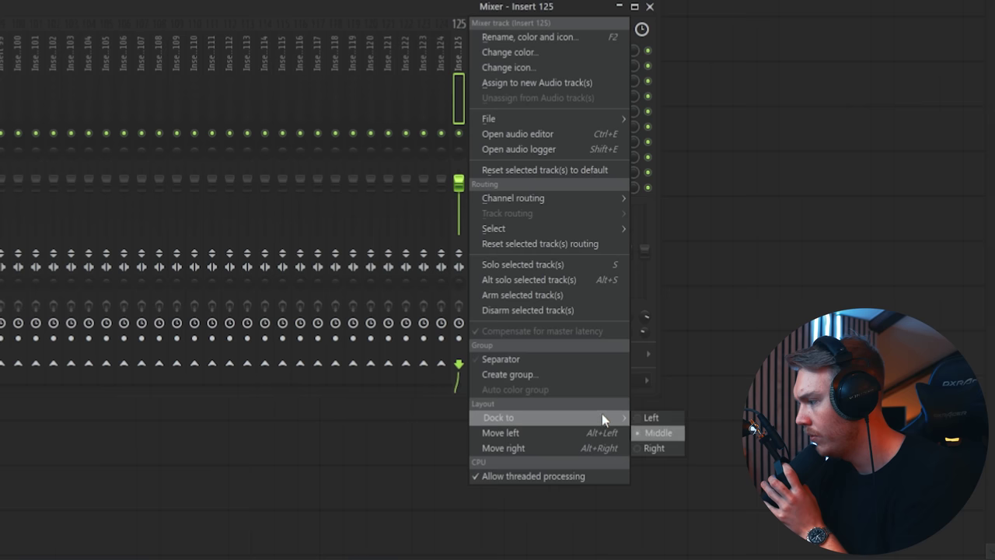
{"action": "left_click", "coordinate": [670, 448]}
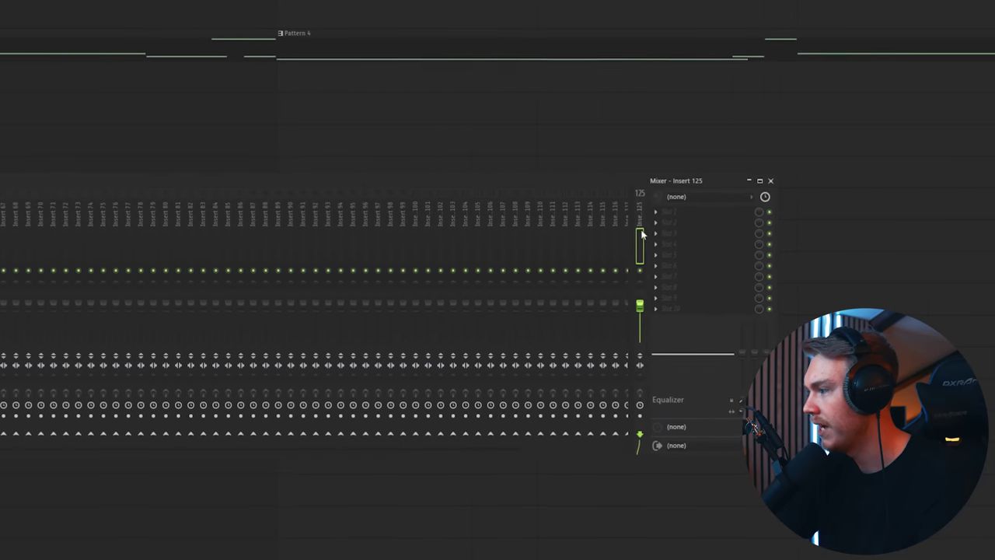
{"action": "left_click_drag", "start_coordinate": [355, 453], "coordinate": [59, 443]}
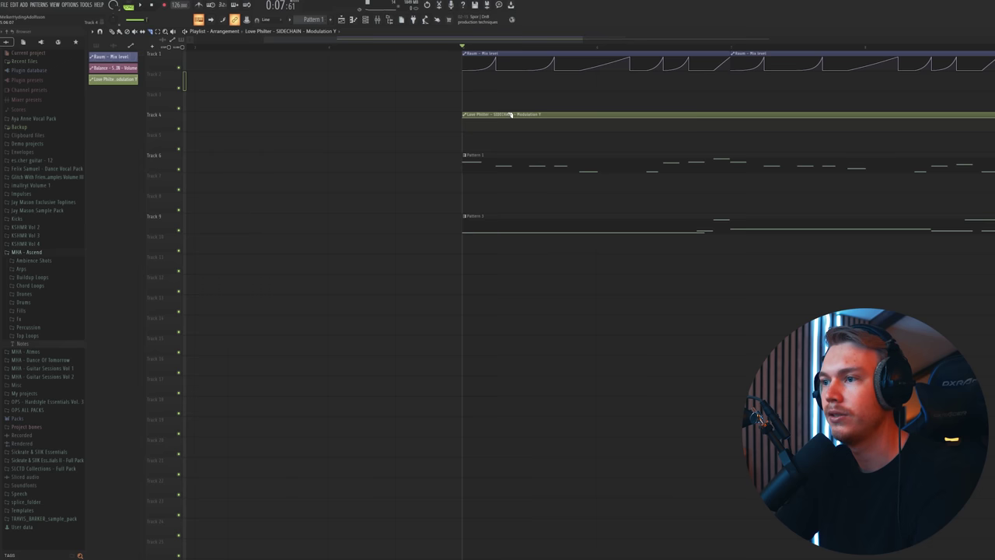
- Check the Vital #2 pattern notes with F7, then raise WaveShaper's lowest curve point
{"action": "key", "text": "F7"}
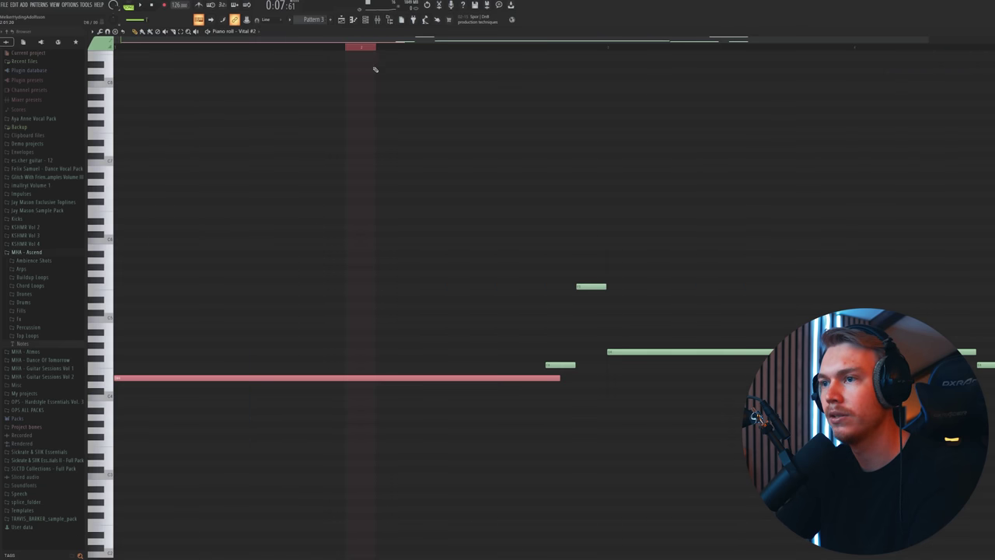
{"action": "key", "text": "F7"}
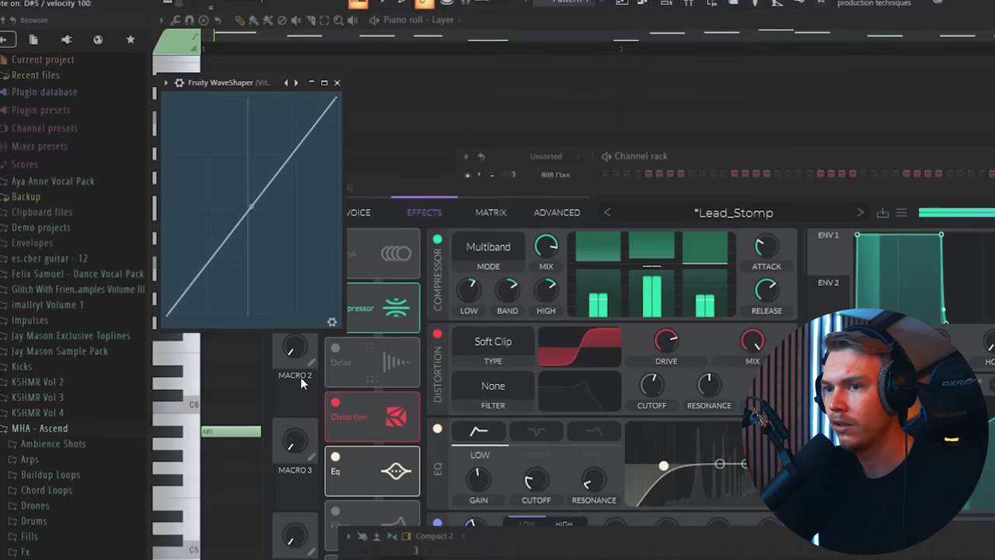
{"action": "left_click_drag", "start_coordinate": [165, 315], "coordinate": [164, 285]}
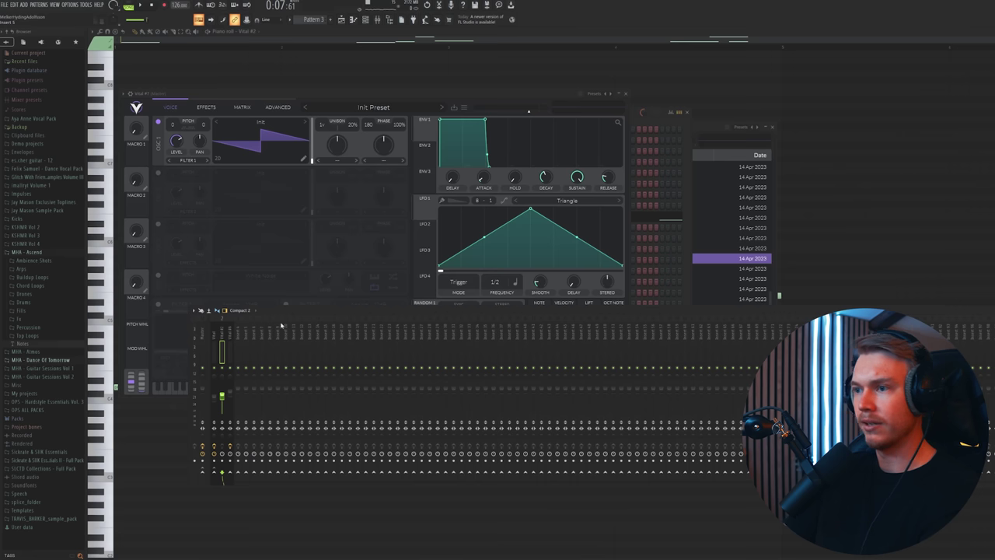
- Route the new Vital channel to this mixer track and audition the short bass presets
{"action": "left_click_drag", "start_coordinate": [442, 94], "coordinate": [434, 87]}
{"action": "right_click", "coordinate": [244, 316]}
{"action": "left_click", "coordinate": [326, 397]}
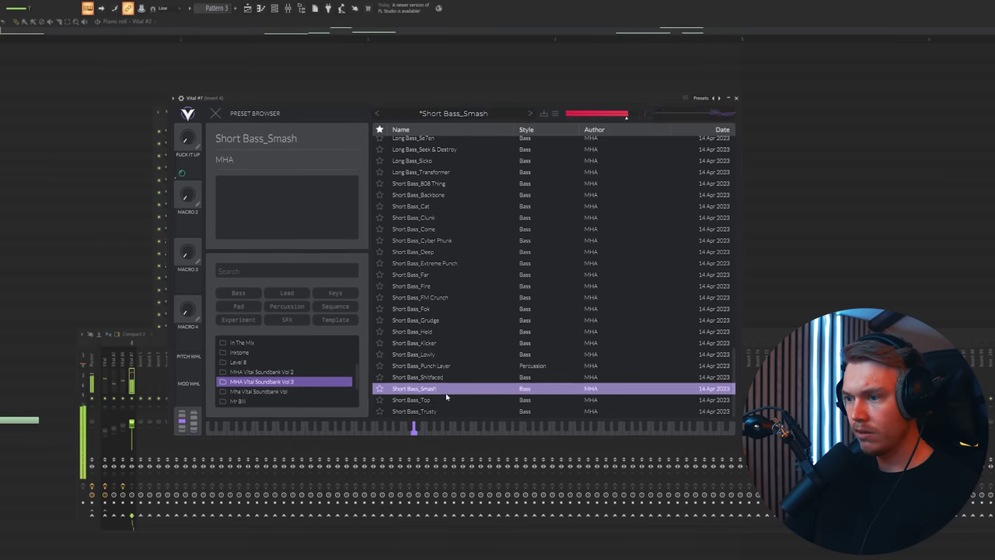
{"action": "key", "text": "Down"}
{"action": "key", "text": "Down"}
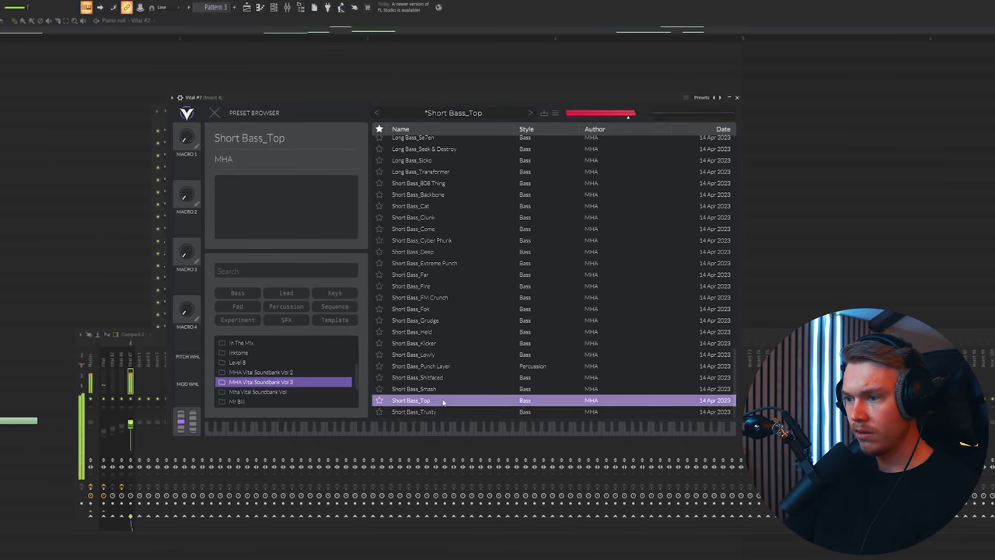
{"action": "left_click_drag", "start_coordinate": [438, 356], "coordinate": [441, 296]}
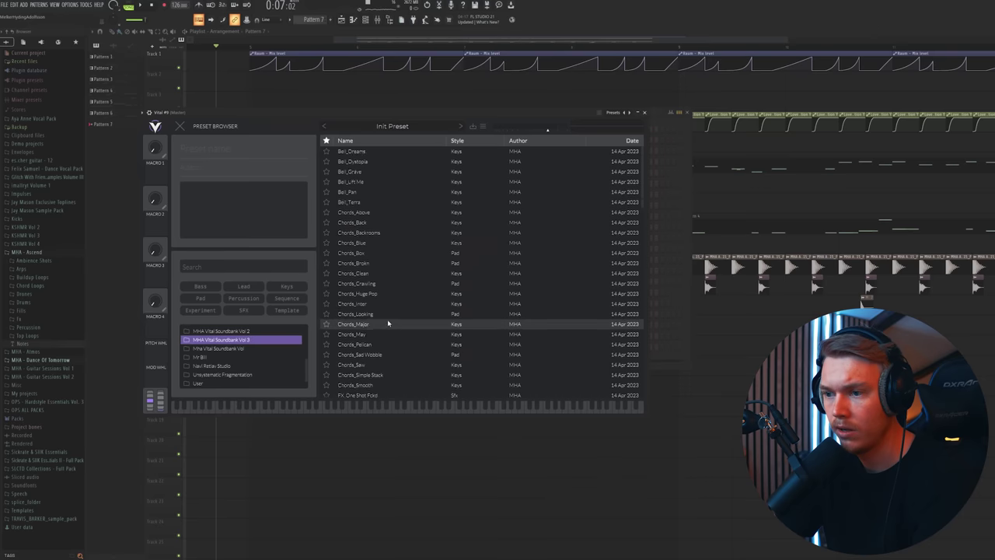
- Play the pattern from that point and slightly shorten the middle green note
{"action": "scroll", "coordinate": [387, 318], "scroll_direction": "up", "scroll_amount": 5}
{"action": "scroll", "coordinate": [371, 314], "scroll_direction": "up", "scroll_amount": 2}
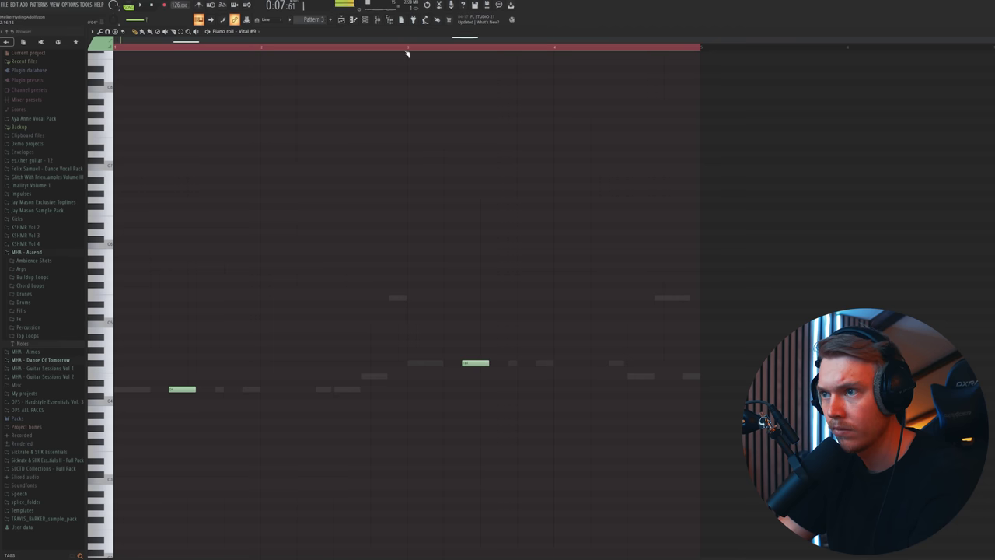
{"action": "left_click", "coordinate": [406, 49]}
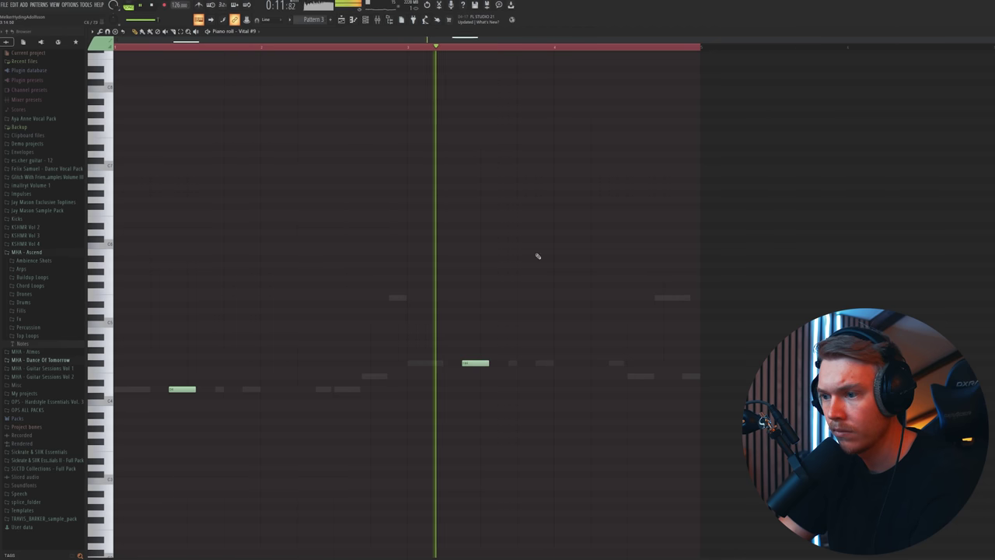
{"action": "left_click_drag", "start_coordinate": [488, 363], "coordinate": [483, 364]}
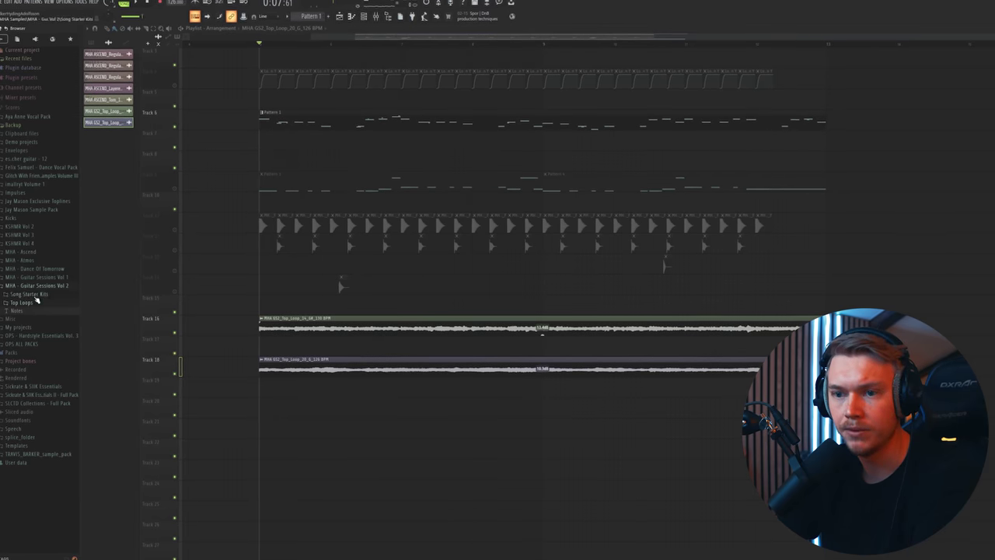
- Select the full song range on the timeline and open an Edison recorder on the master with Ctrl+E
{"action": "left_click_drag", "start_coordinate": [260, 47], "coordinate": [818, 107]}
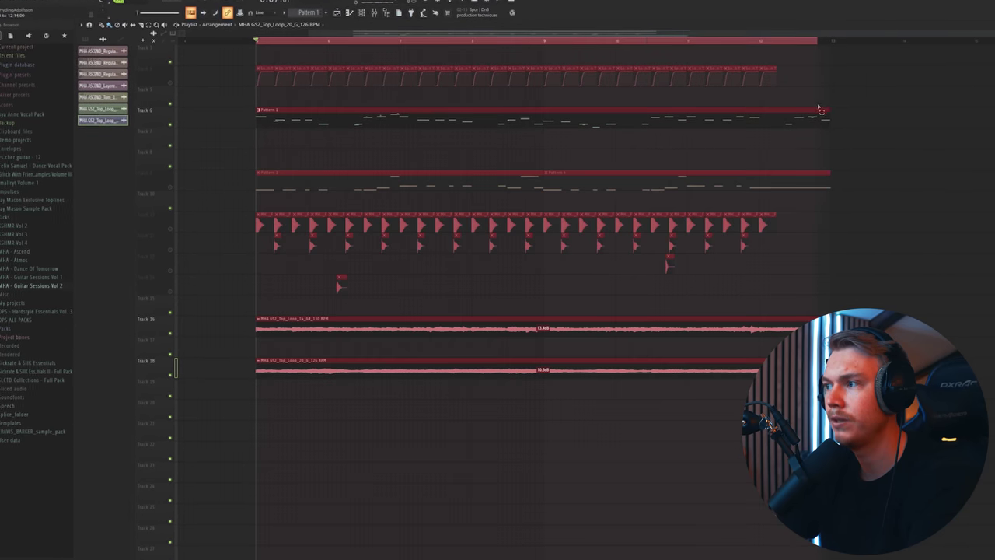
{"action": "left_click", "coordinate": [833, 107]}
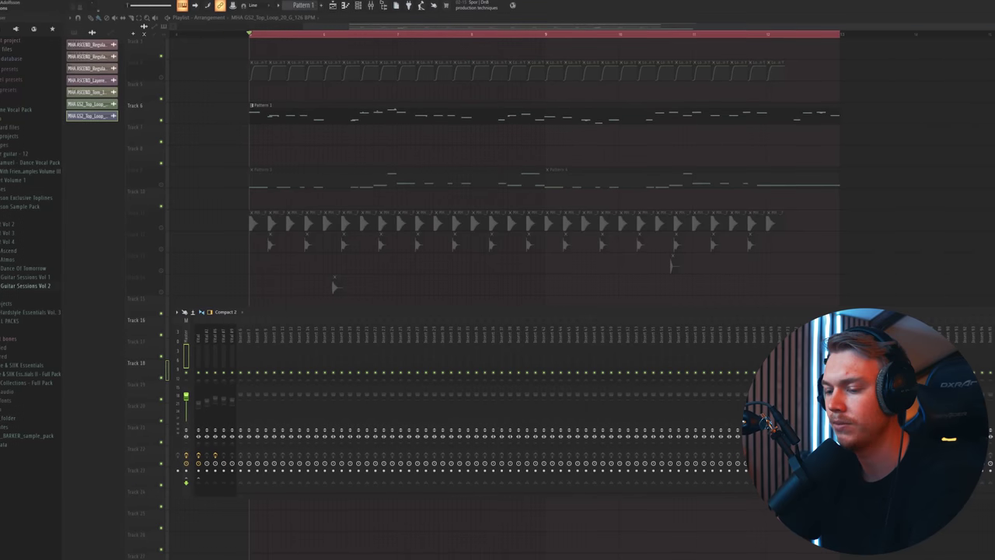
{"action": "key", "text": "ctrl+e"}
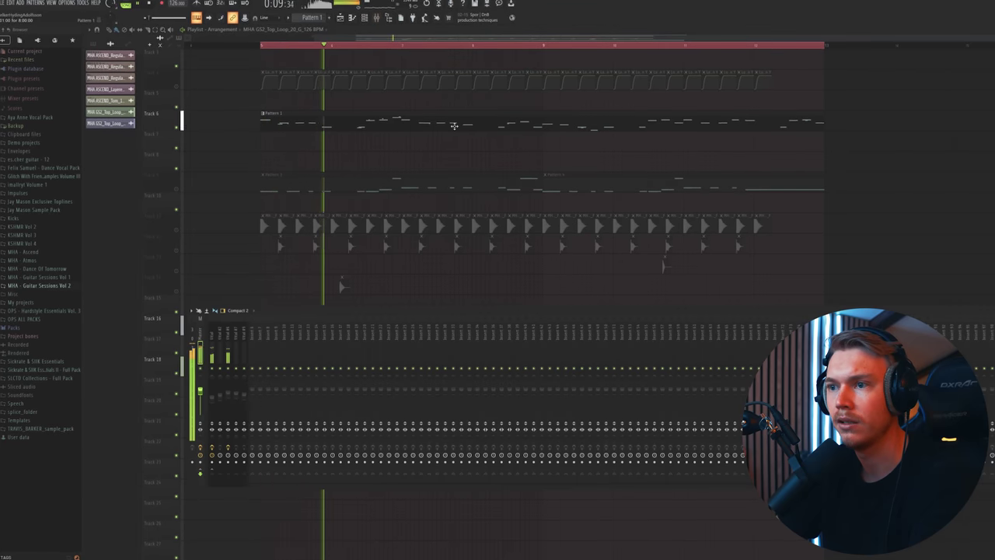
{"action": "scroll", "coordinate": [968, 244], "scroll_direction": "up", "scroll_amount": 2}
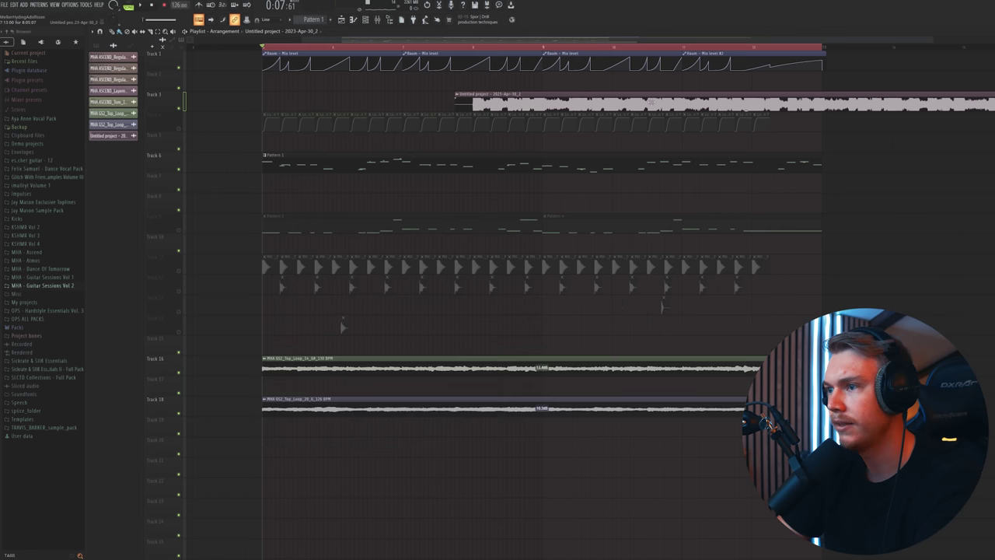
- Move the resampled clip to the song start, pick a ShaperBox preset, and consolidate Track 3
{"action": "left_click_drag", "start_coordinate": [433, 101], "coordinate": [276, 90]}
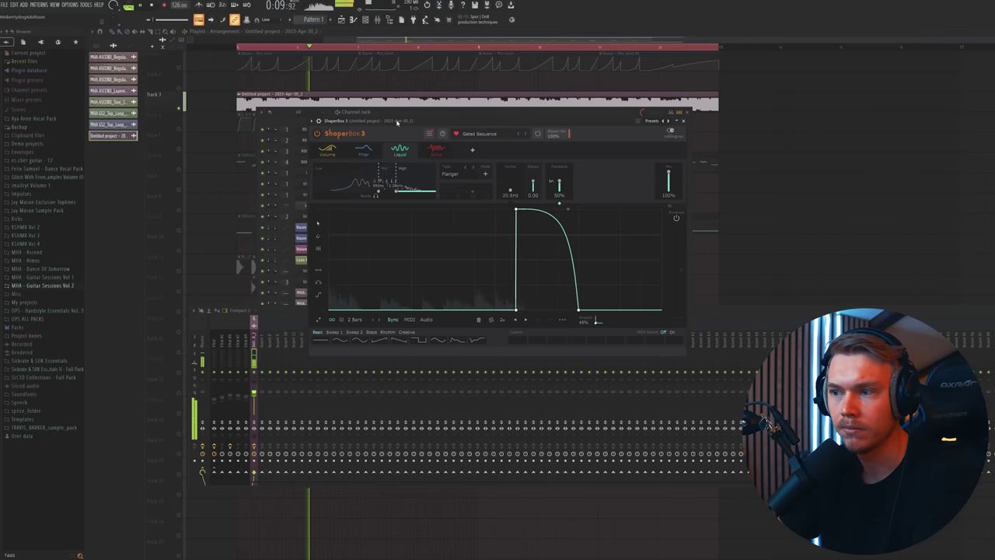
{"action": "left_click", "coordinate": [493, 134]}
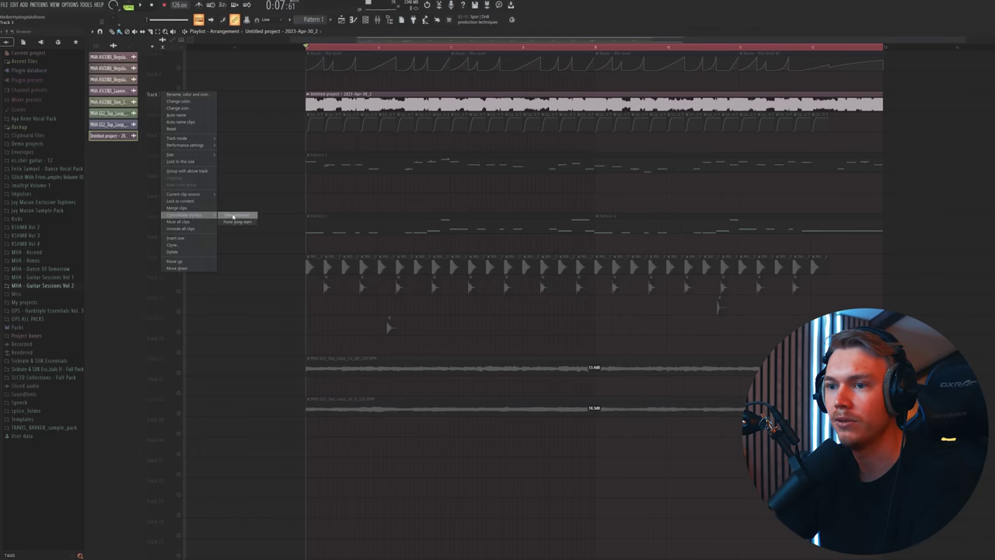
{"action": "left_click", "coordinate": [235, 216]}
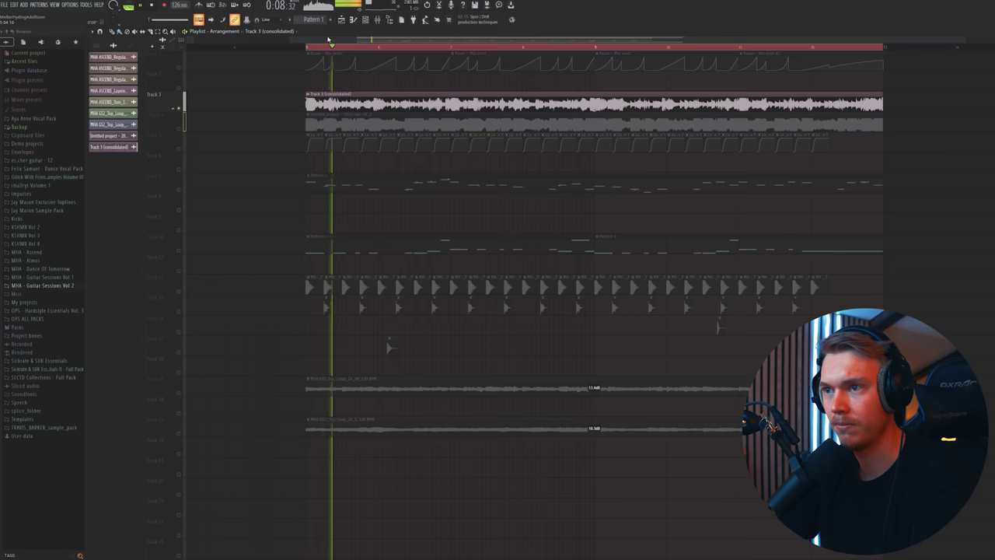
{"action": "scroll", "coordinate": [334, 47], "scroll_direction": "down", "scroll_amount": 1}
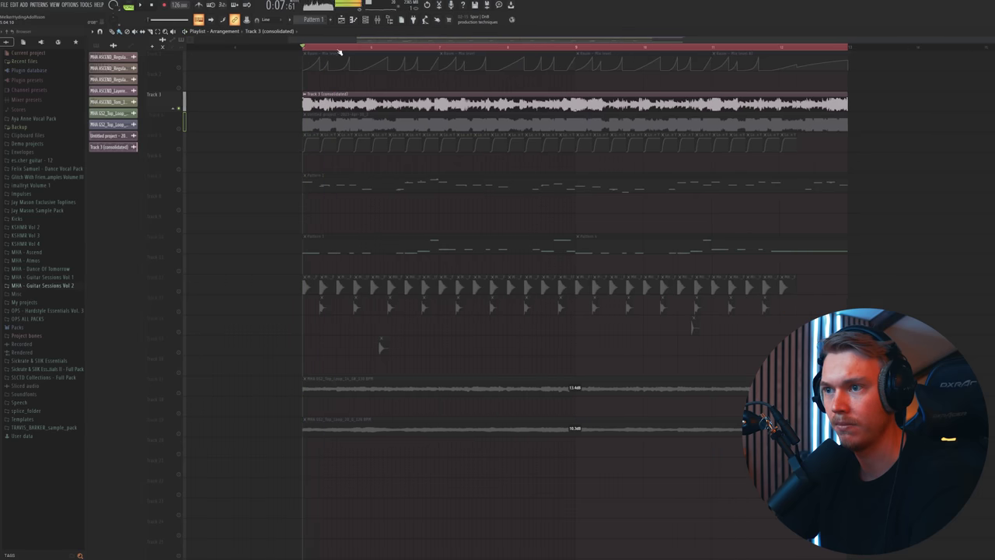
- Apply a ShaperBox preset to Track 4, consolidate it into a clip, and solo Track 5
{"action": "left_click", "coordinate": [174, 124]}
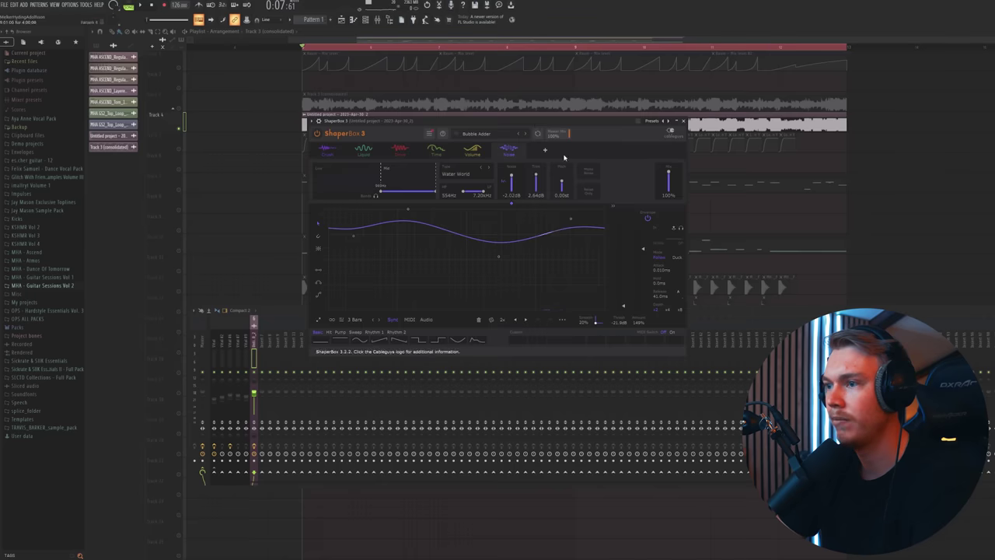
{"action": "left_click_drag", "start_coordinate": [544, 120], "coordinate": [544, 228]}
{"action": "left_click", "coordinate": [522, 242]}
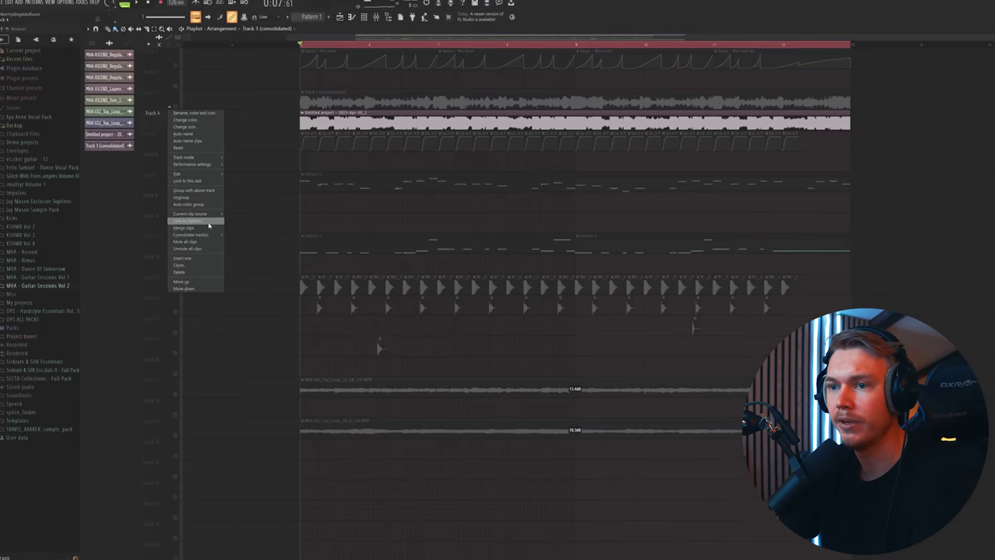
{"action": "mouse_move", "coordinate": [203, 234]}
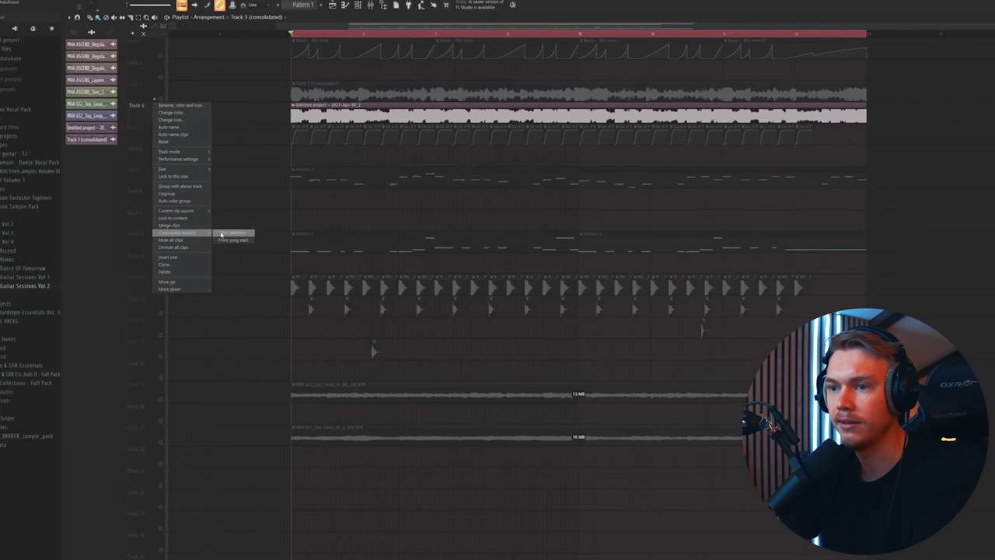
{"action": "left_click", "coordinate": [223, 233]}
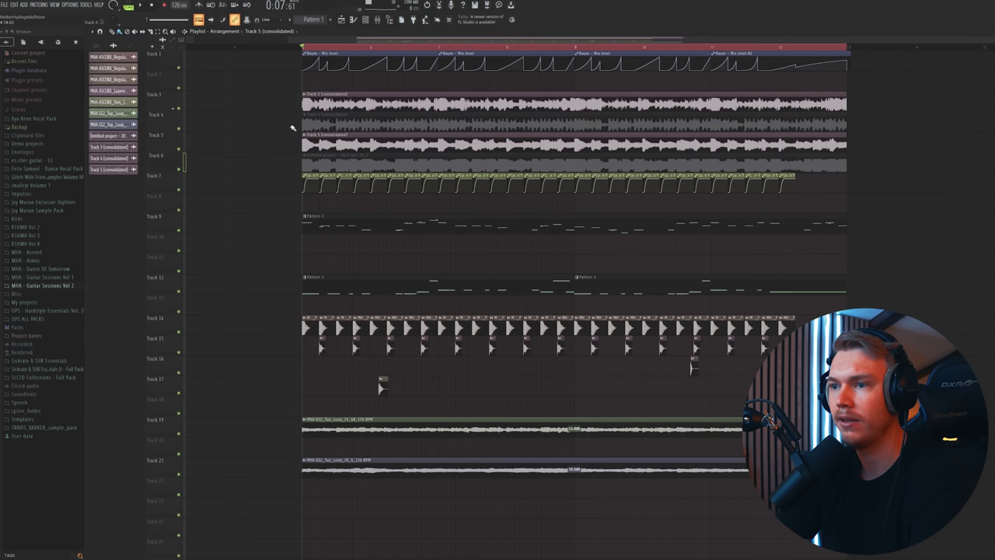
{"action": "left_click", "coordinate": [179, 149], "text": "ctrl"}
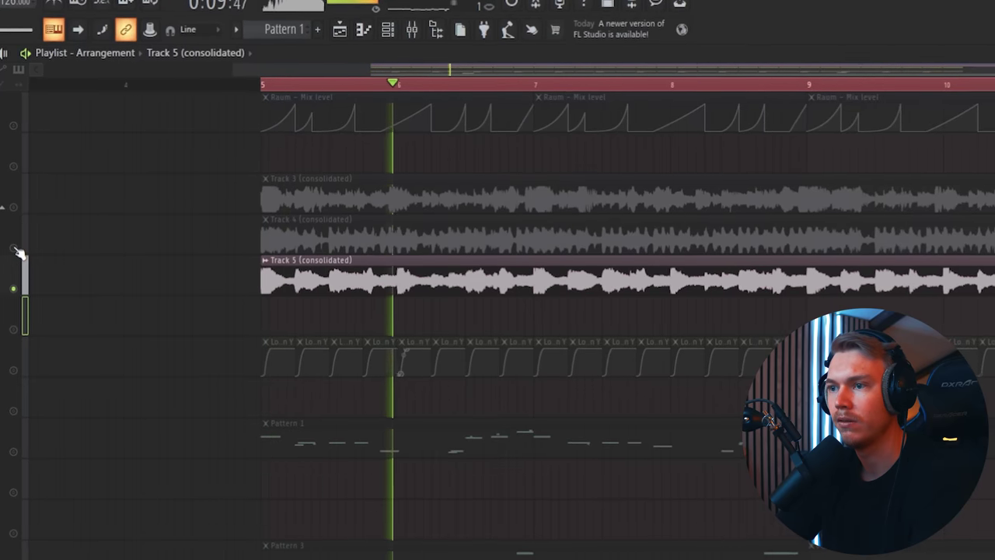
- Solo Tracks 4 and 3 to compare textures, then make the Track 4 consolidated clip unique
{"action": "left_click", "coordinate": [16, 248], "text": "ctrl"}
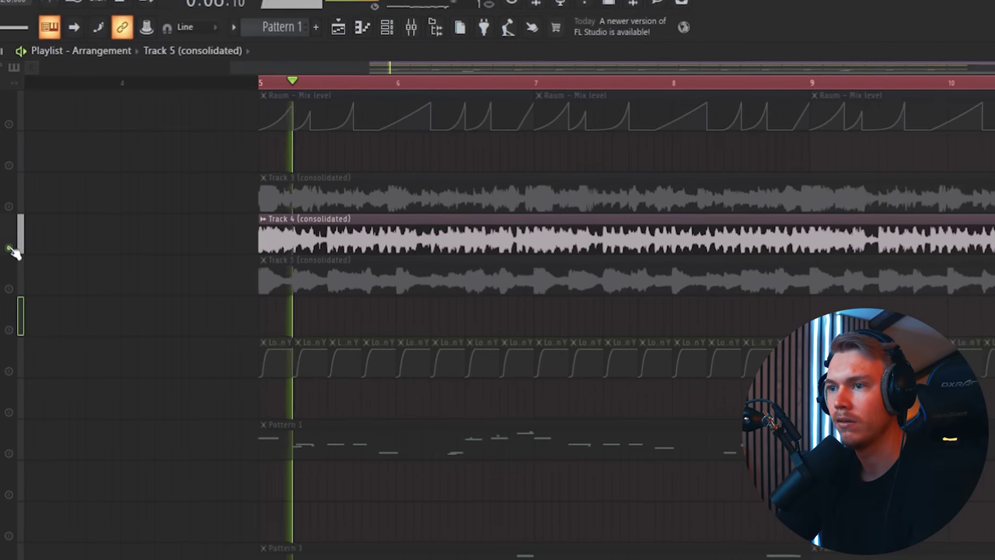
{"action": "left_click", "coordinate": [8, 203], "text": "ctrl"}
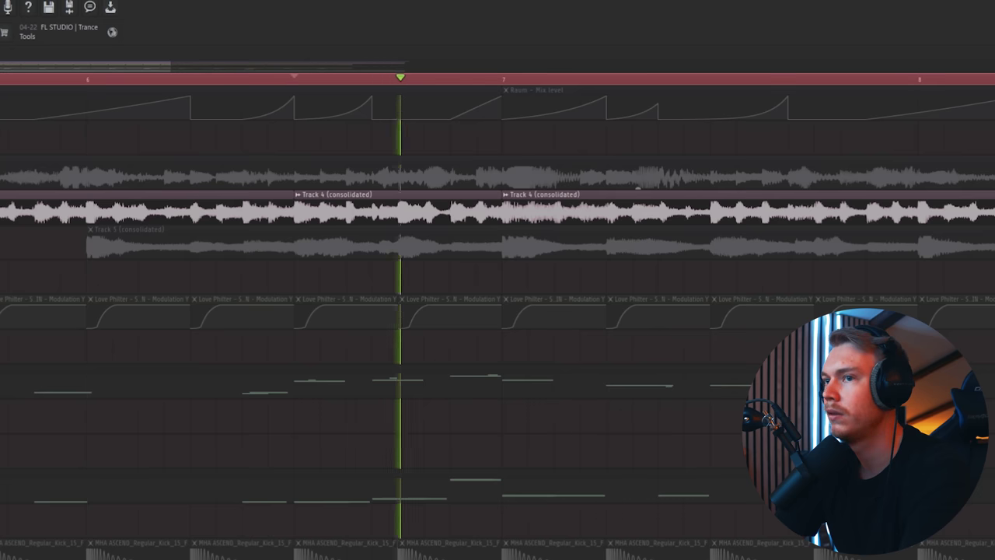
{"action": "left_click", "coordinate": [297, 194]}
{"action": "left_click", "coordinate": [333, 279]}
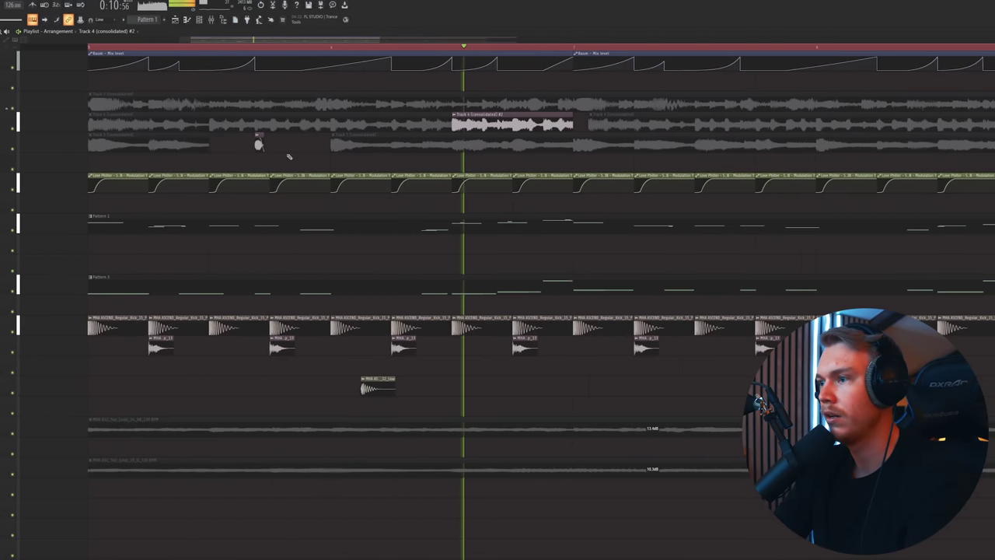
- Stop playback, then solo Track 4 with Track 7 enabled and play them together
{"action": "key", "text": "space"}
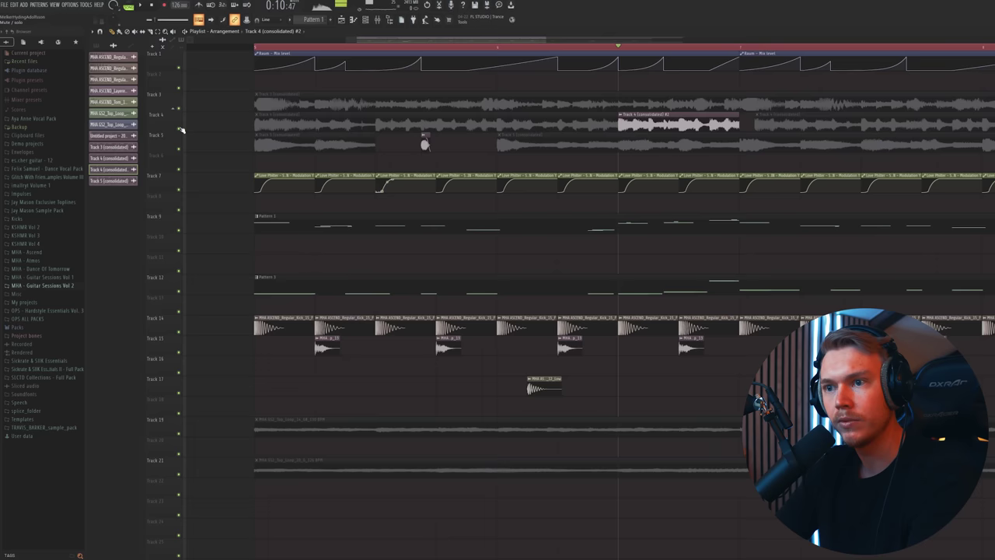
{"action": "left_click", "coordinate": [180, 129], "text": "ctrl"}
{"action": "left_click", "coordinate": [184, 186]}
{"action": "key", "text": "space"}
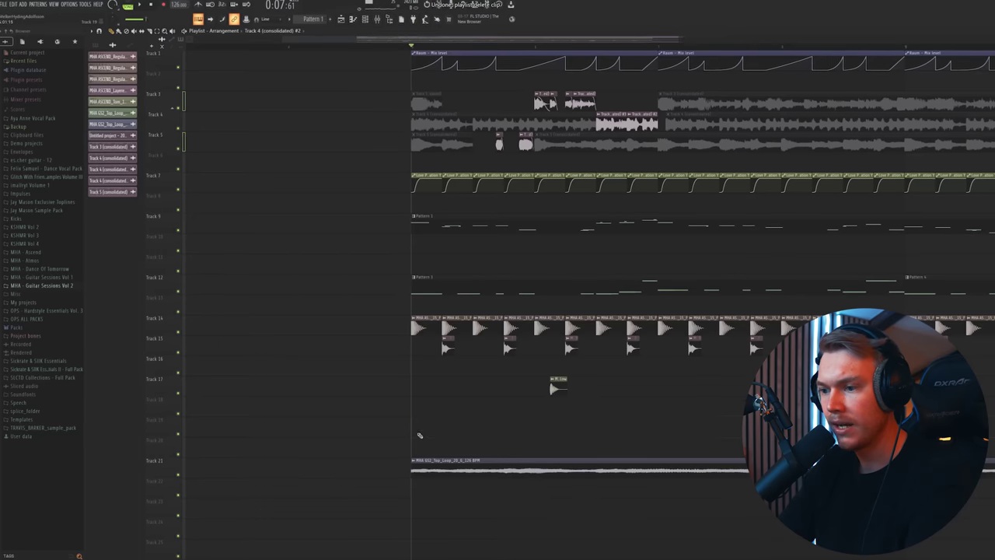
- Solo Tracks 19 and 21 and play the top loops, restarting from an earlier point
{"action": "left_click", "coordinate": [177, 436], "text": "ctrl"}
{"action": "left_click", "coordinate": [177, 478]}
{"action": "key", "text": "space"}
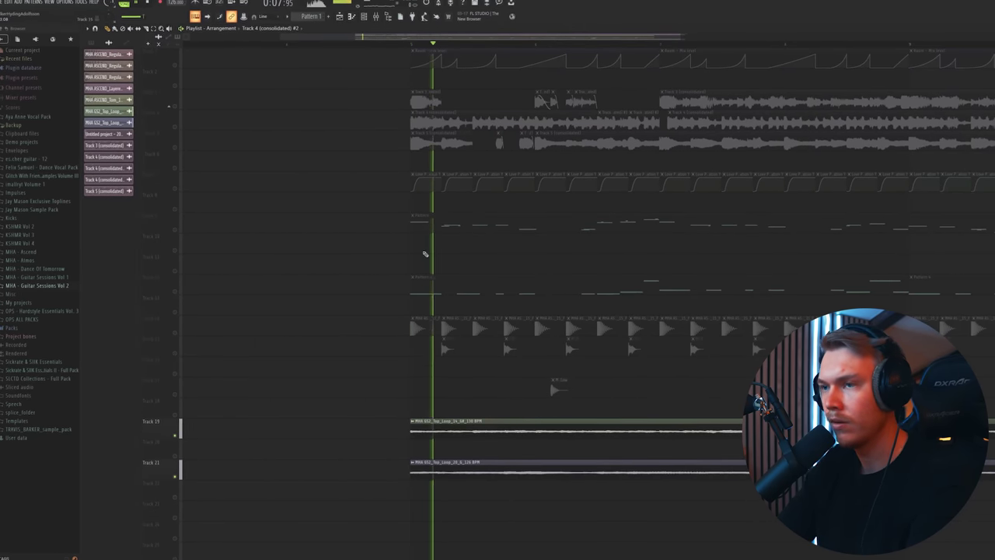
{"action": "key", "text": "F6"}
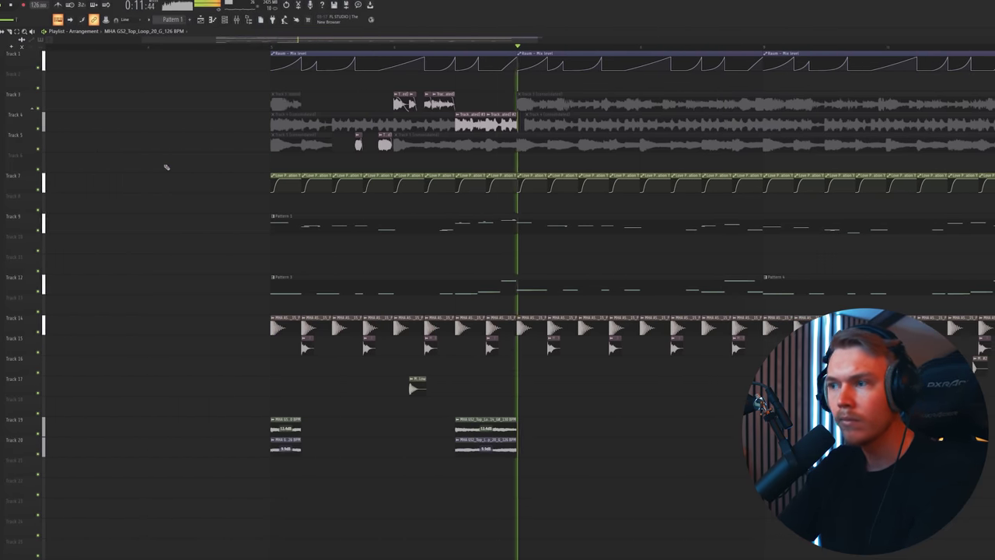
{"action": "left_click", "coordinate": [416, 45]}
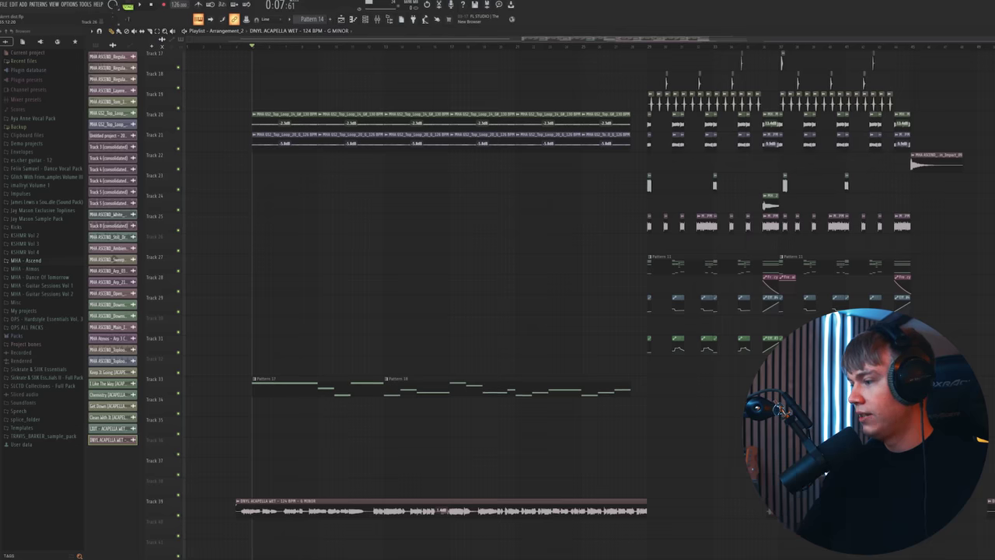
- Scroll through the DNYL acapella arrangement's playlist tracks and start full playback
{"action": "scroll", "coordinate": [758, 47], "scroll_direction": "up", "scroll_amount": 5}
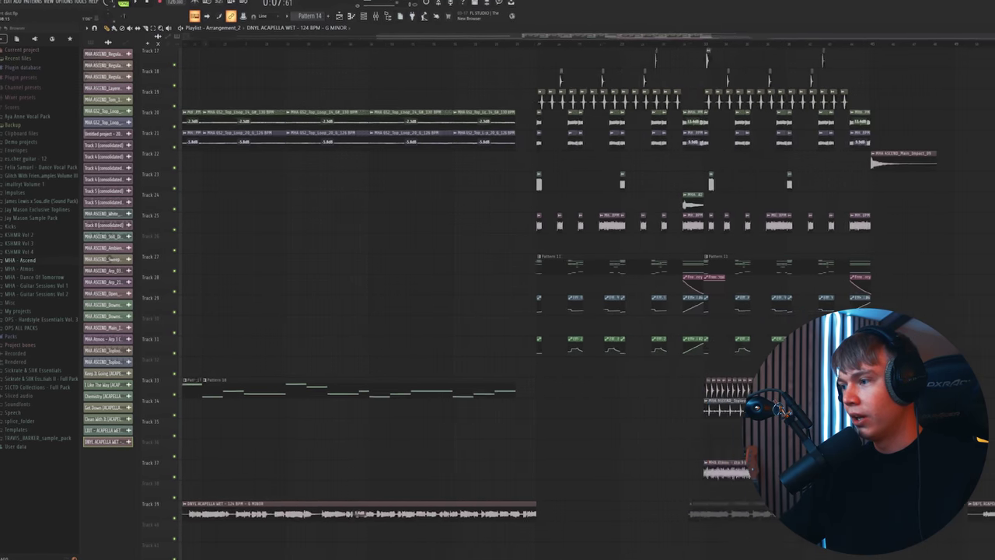
{"action": "scroll", "coordinate": [347, 39], "scroll_direction": "up", "scroll_amount": 5}
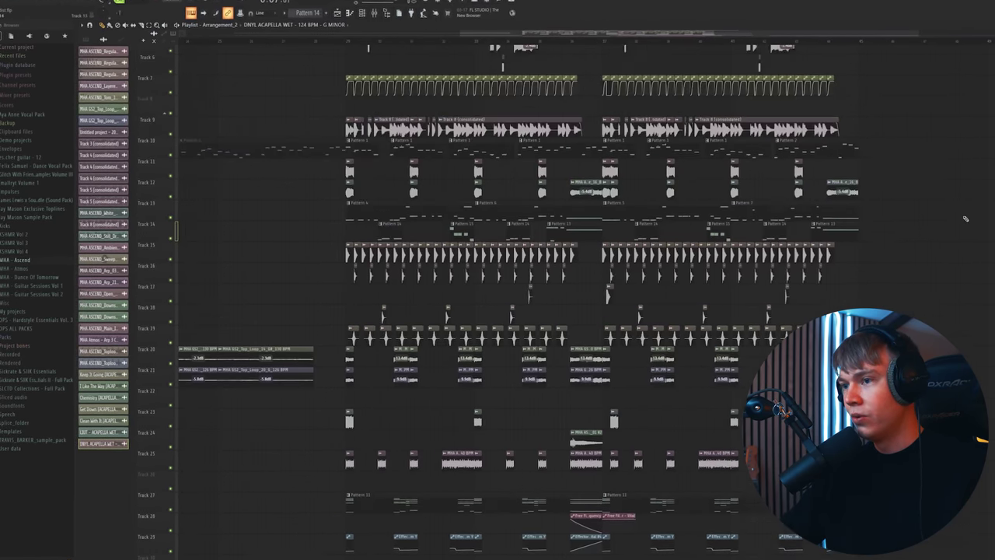
{"action": "scroll", "coordinate": [347, 38], "scroll_direction": "up", "scroll_amount": 3}
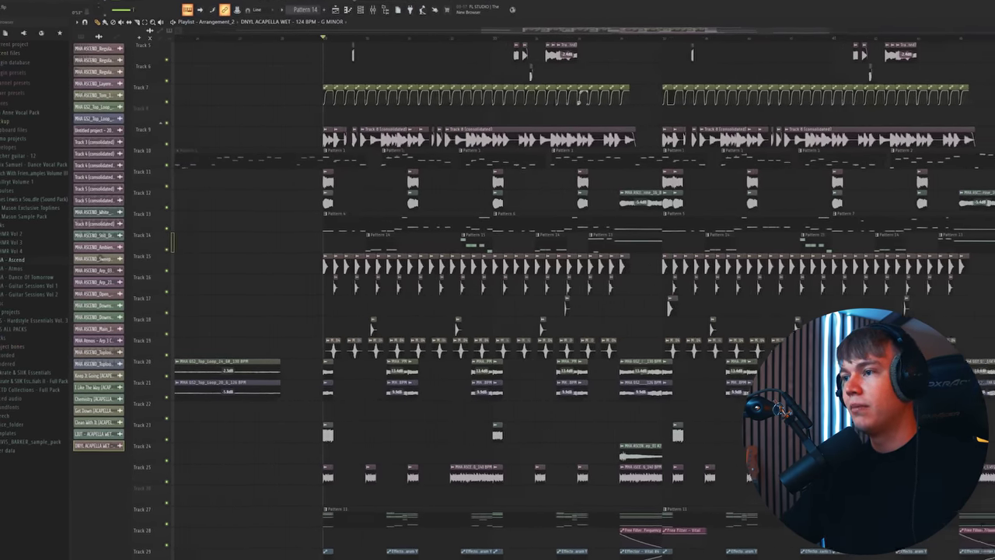
{"action": "scroll", "coordinate": [347, 39], "scroll_direction": "down", "scroll_amount": 5}
{"action": "scroll", "coordinate": [171, 357], "scroll_direction": "up", "scroll_amount": 6}
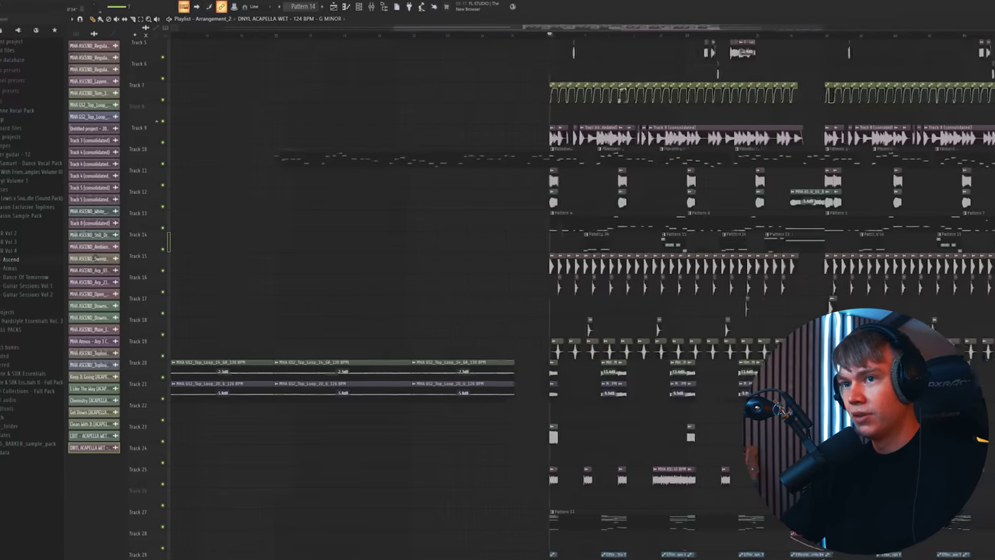
{"action": "key", "text": "space"}
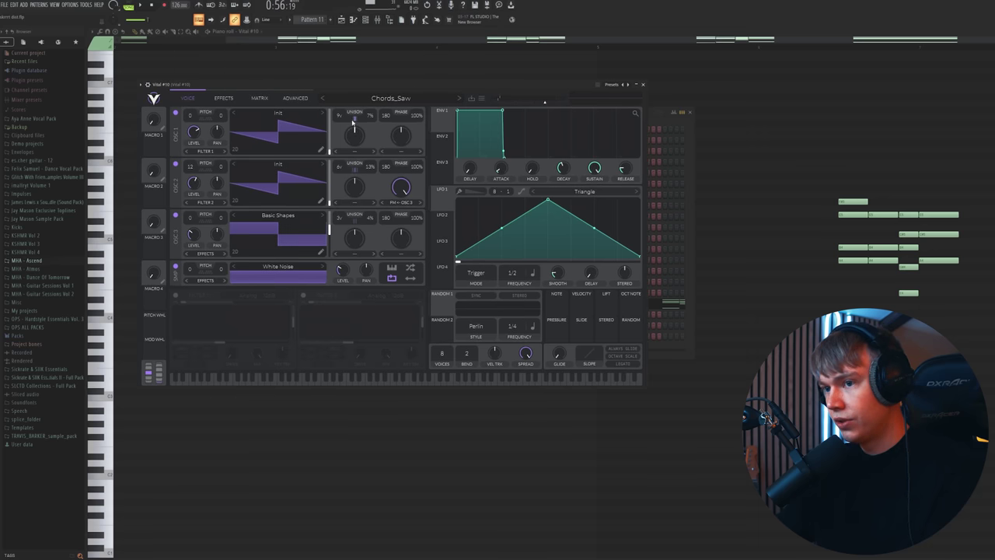
- Sweep the XY pad of the Effector on the chord mixer insert to reshape the chords
{"action": "left_click", "coordinate": [329, 36]}
{"action": "left_click", "coordinate": [378, 21]}
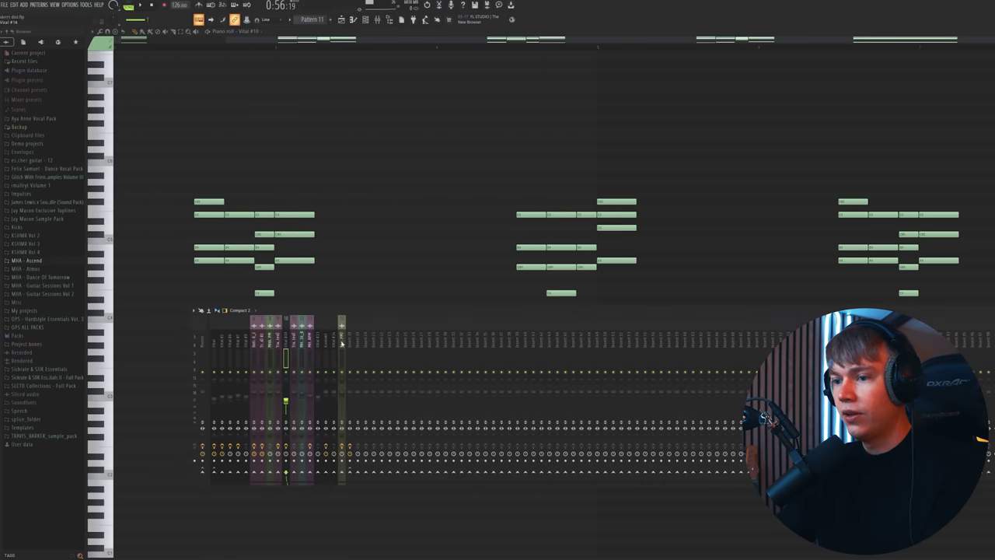
{"action": "left_click", "coordinate": [292, 354]}
{"action": "left_click_drag", "start_coordinate": [260, 206], "coordinate": [213, 227]}
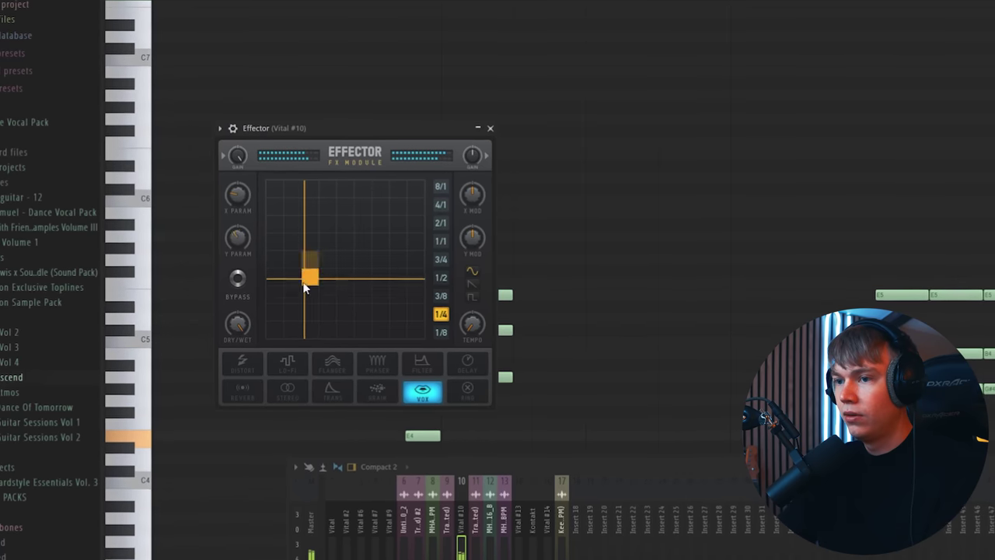
{"action": "left_click", "coordinate": [490, 125]}
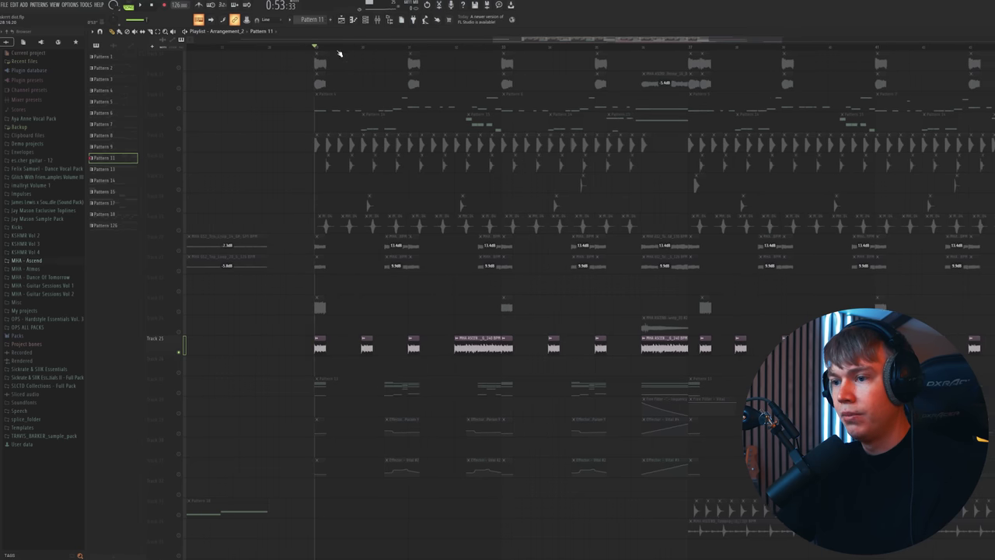
- Play the drop, soloing Track 14 and then Track 37 from a later bar
{"action": "scroll", "coordinate": [182, 173], "scroll_direction": "up", "scroll_amount": 3}
{"action": "key", "text": "space"}
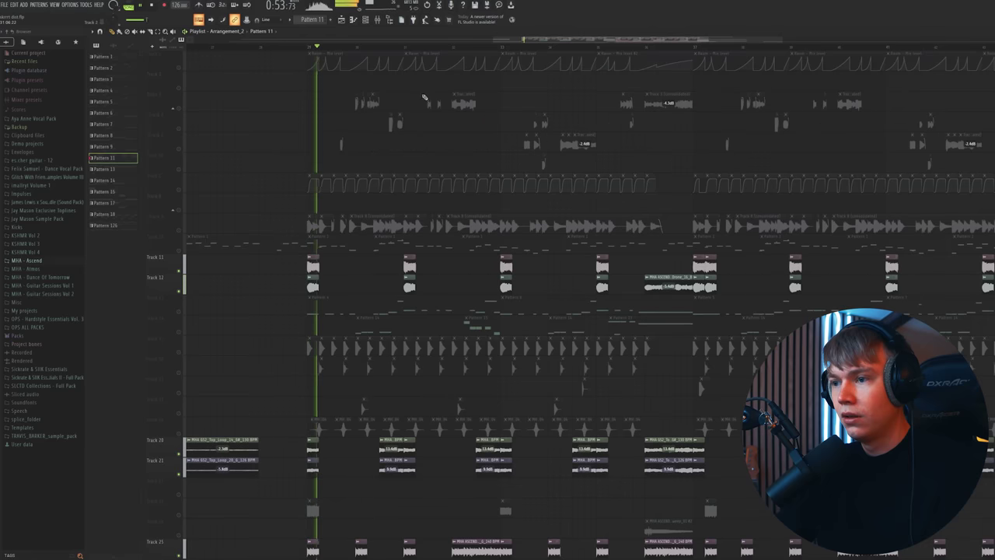
{"action": "key", "text": "F9"}
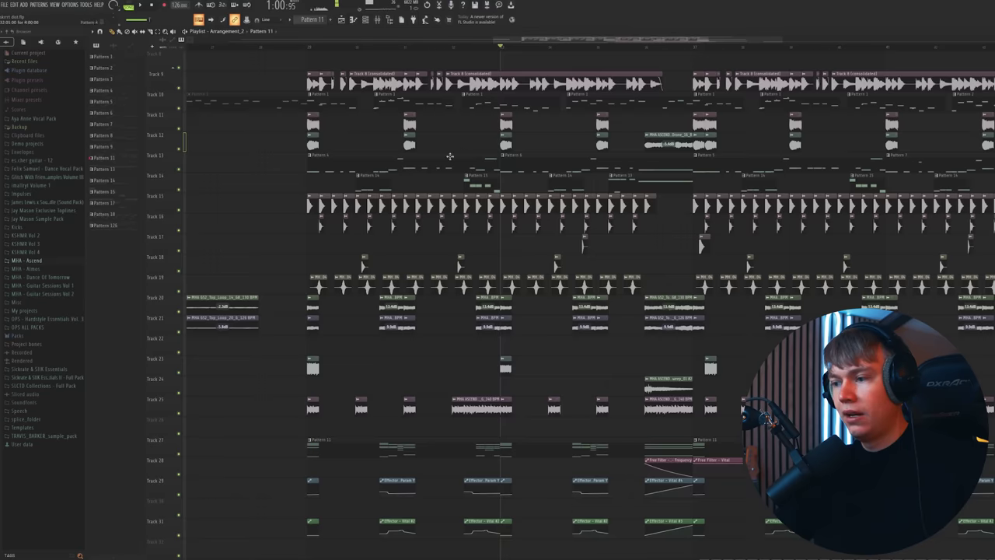
{"action": "scroll", "coordinate": [449, 156], "scroll_direction": "down", "scroll_amount": 1}
{"action": "scroll", "coordinate": [166, 209], "scroll_direction": "up", "scroll_amount": 2}
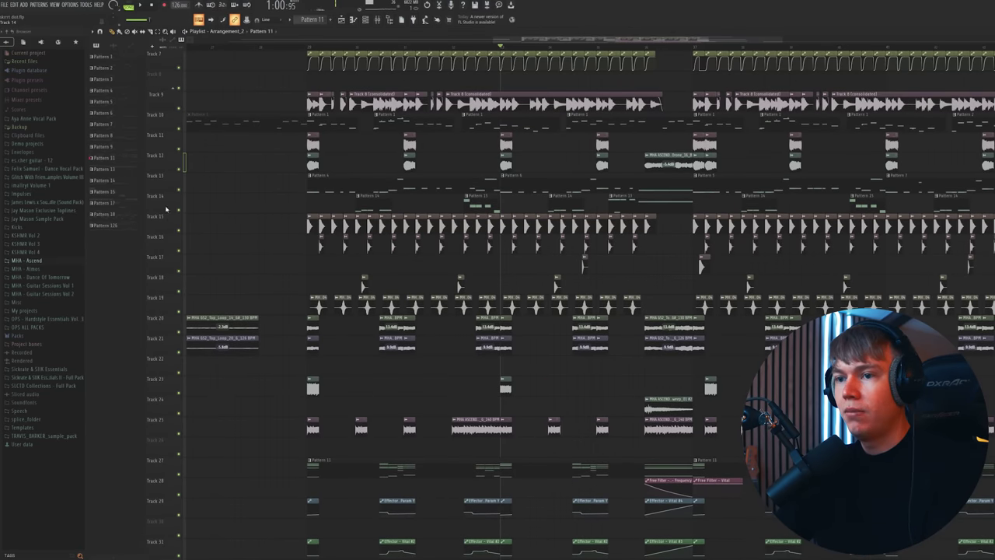
{"action": "left_click", "coordinate": [178, 209], "text": "ctrl"}
{"action": "left_click", "coordinate": [359, 50]}
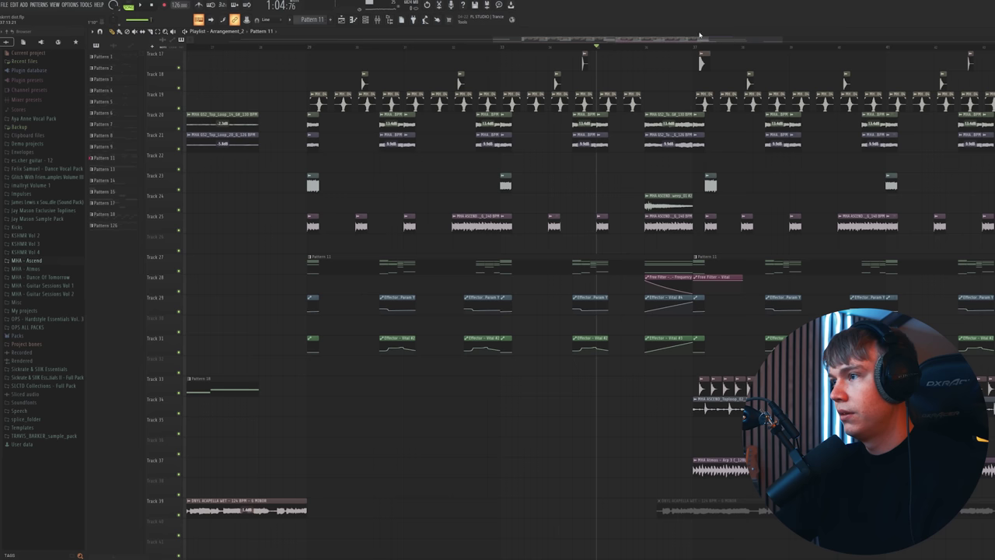
{"action": "left_click", "coordinate": [179, 475], "text": "ctrl"}
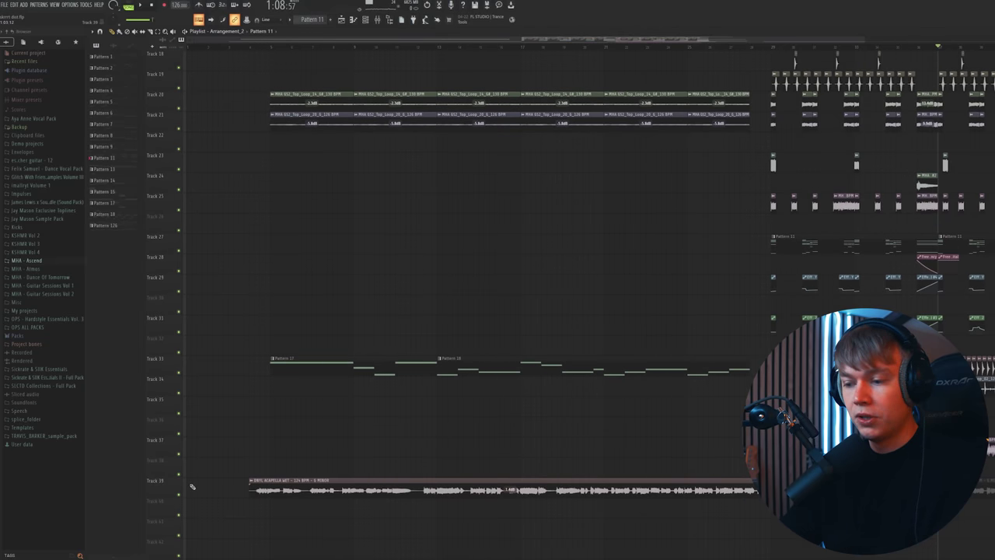
- Solo the DNYL ACAPELLA WET vocal on Track 39 and briefly check its channel settings
{"action": "left_click", "coordinate": [179, 493], "text": "ctrl"}
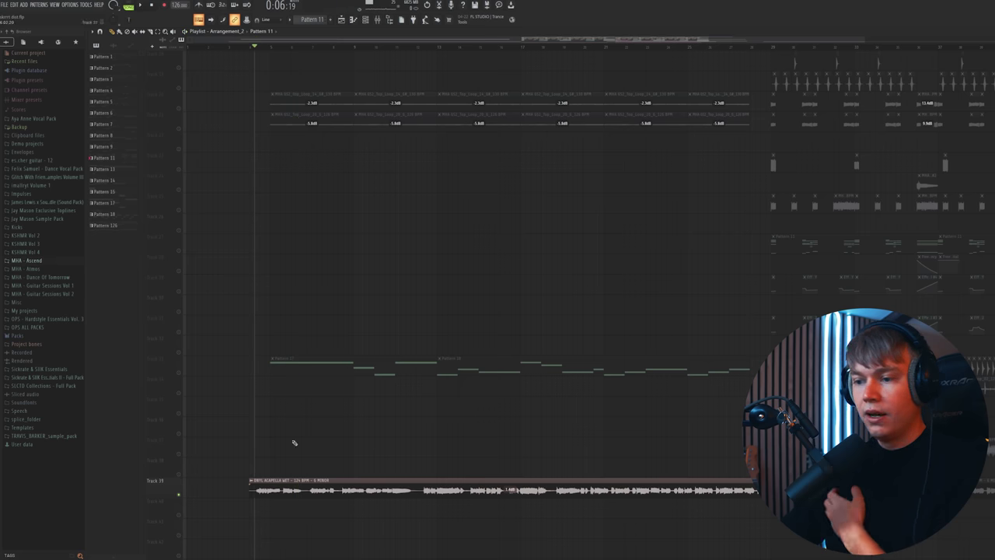
{"action": "double_click", "coordinate": [294, 488]}
{"action": "key", "text": "Escape"}
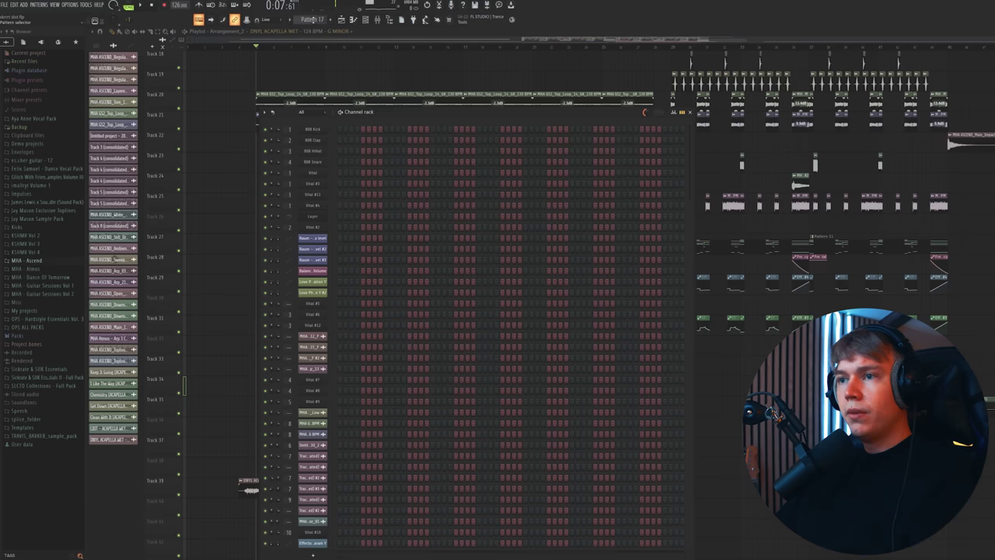
- Add a Vital chord channel on Chords_Backrooms and extend the final three chord notes
{"action": "left_click", "coordinate": [96, 44]}
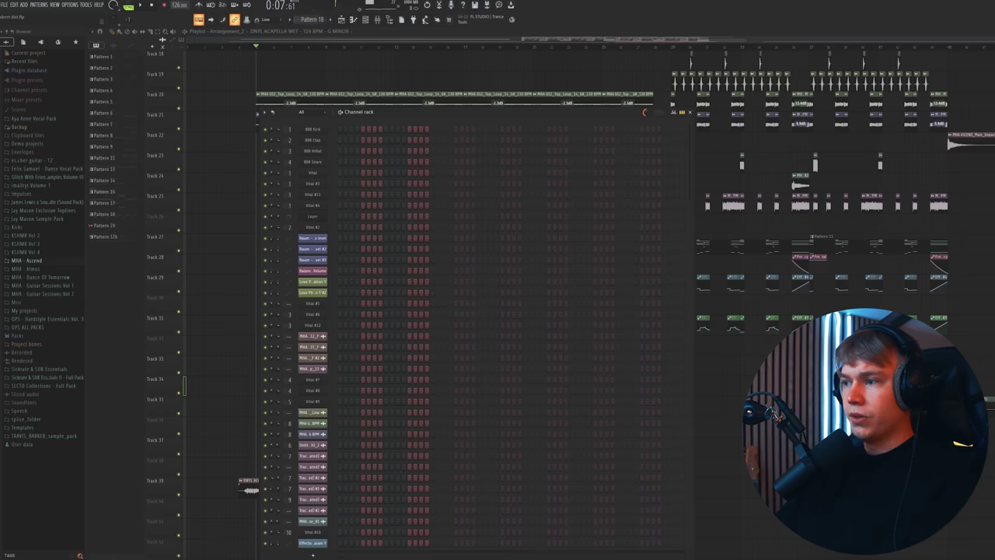
{"action": "scroll", "coordinate": [313, 466], "scroll_direction": "down", "scroll_amount": 2}
{"action": "scroll", "coordinate": [313, 466], "scroll_direction": "up", "scroll_amount": 2}
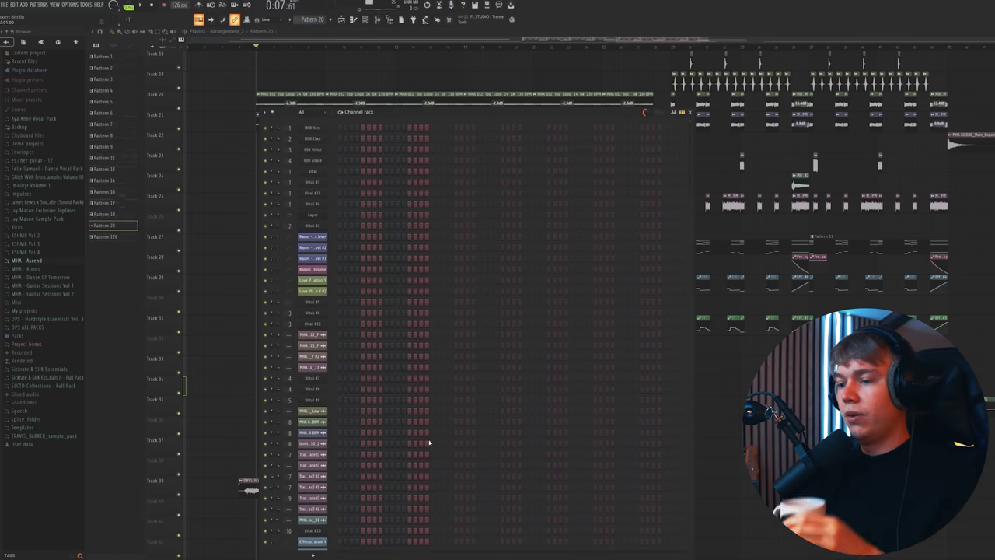
{"action": "left_click", "coordinate": [314, 555]}
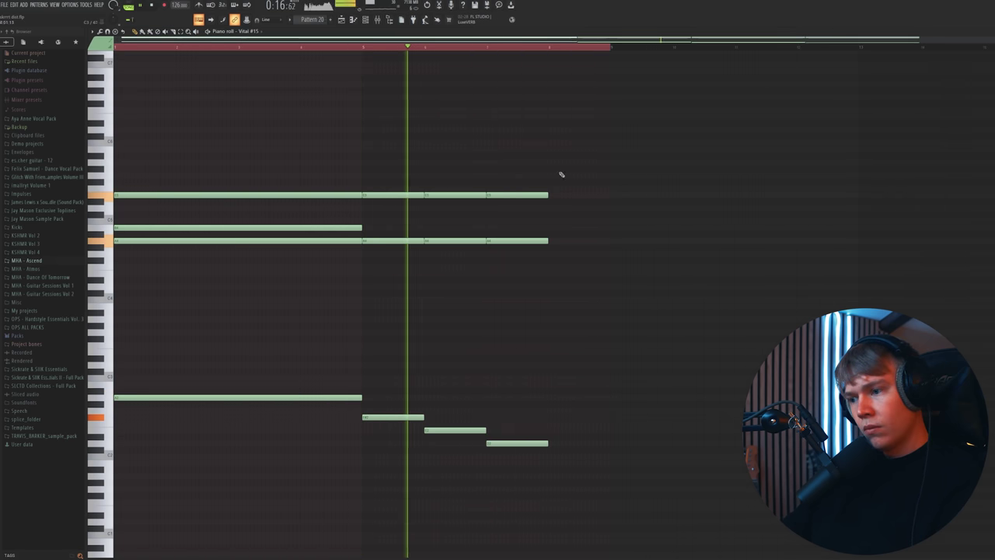
{"action": "left_click_drag", "start_coordinate": [561, 174], "coordinate": [527, 452]}
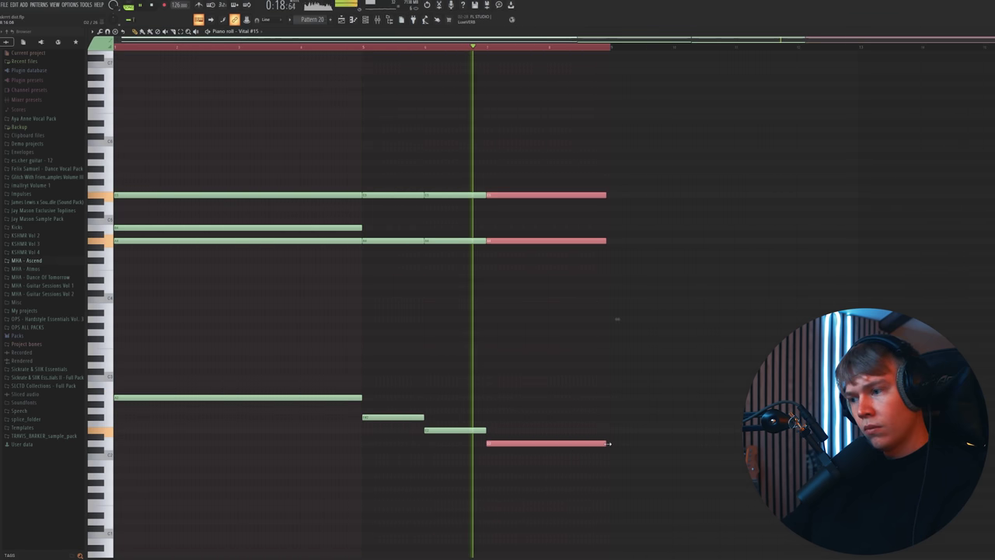
{"action": "key", "text": "ctrl+d"}
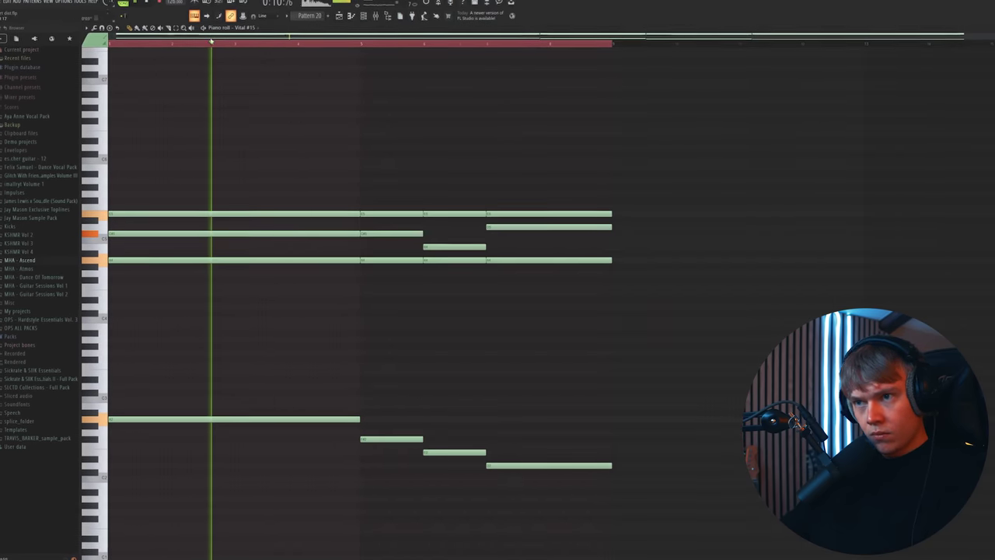
{"action": "scroll", "coordinate": [240, 36], "scroll_direction": "up", "scroll_amount": 1}
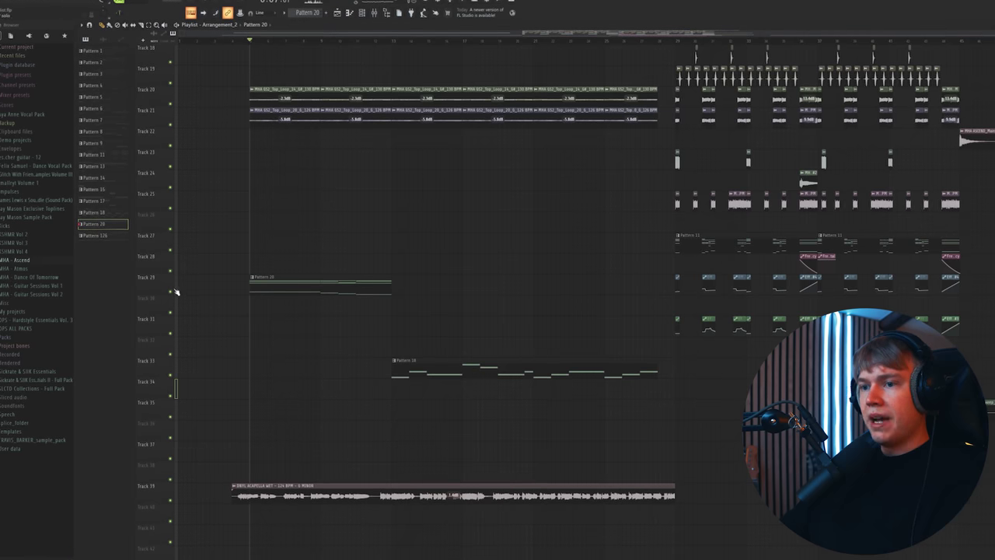
- Solo Track 29 and reposition the Pattern 20 chord clip on it
{"action": "left_click", "coordinate": [169, 292], "text": "ctrl"}
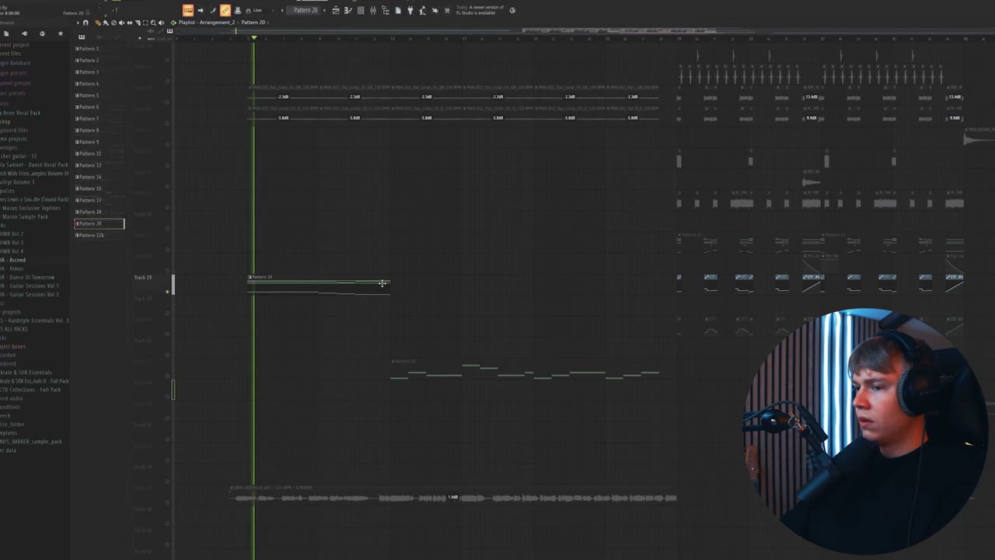
{"action": "left_click_drag", "start_coordinate": [384, 282], "coordinate": [335, 281]}
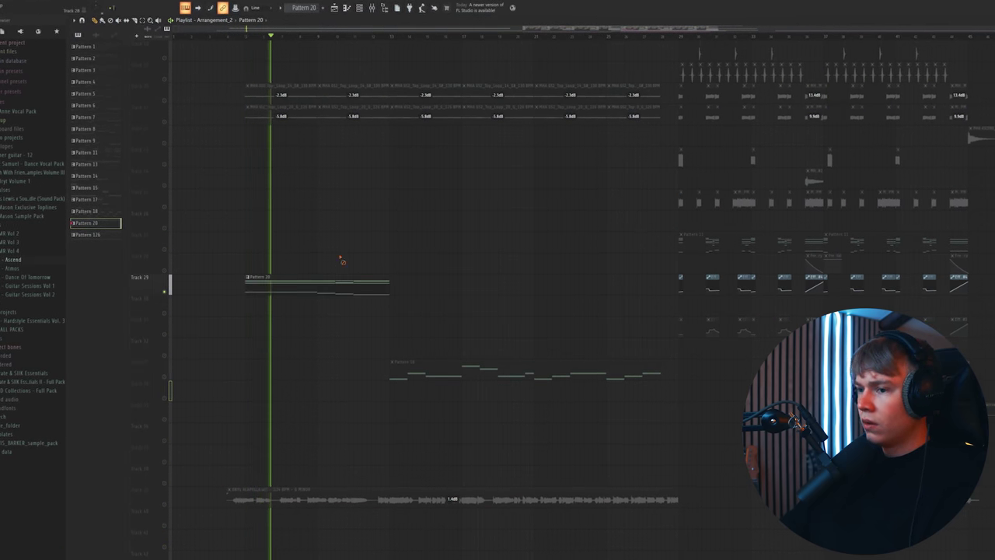
{"action": "left_click", "coordinate": [316, 36]}
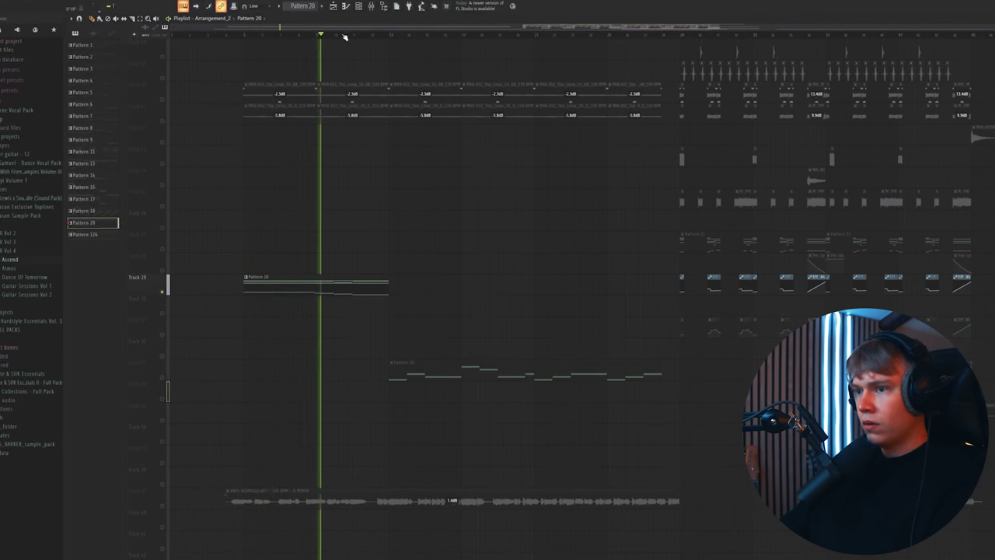
{"action": "left_click", "coordinate": [353, 36]}
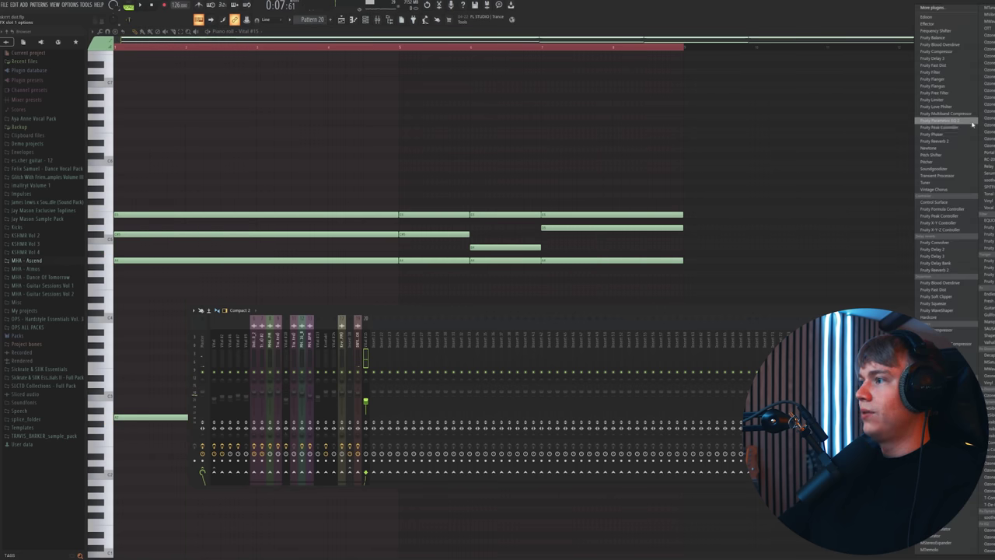
- Add Fruity Parametric EQ 2 to the chord insert with the 30Hz + 18kHz cut preset
{"action": "left_click", "coordinate": [971, 122]}
{"action": "left_click", "coordinate": [113, 84]}
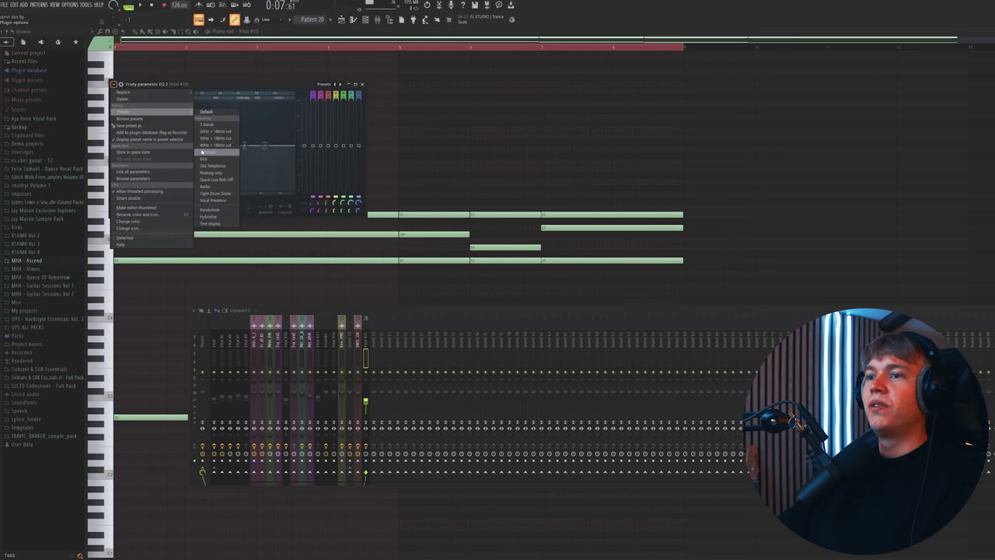
{"action": "left_click", "coordinate": [206, 138]}
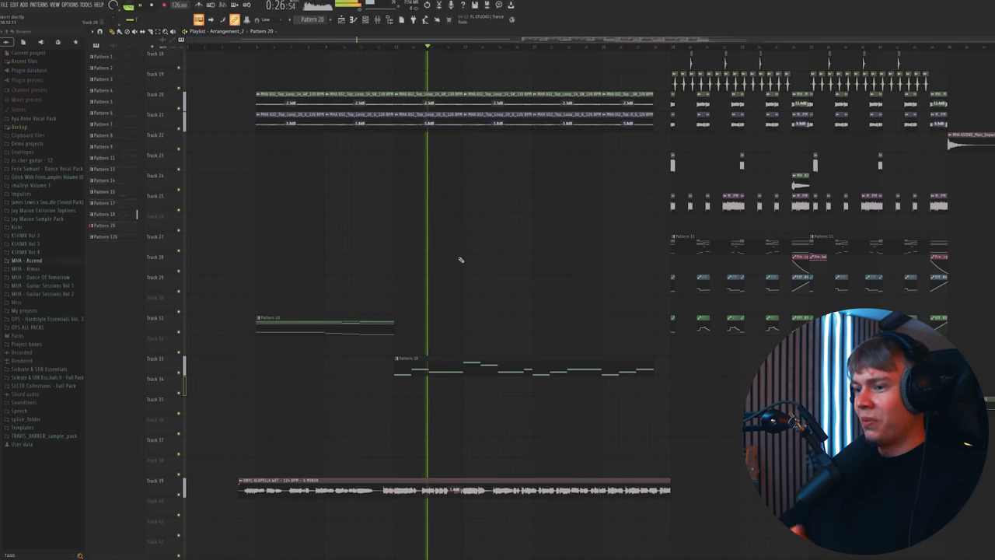
{"action": "scroll", "coordinate": [460, 259], "scroll_direction": "down", "scroll_amount": 1}
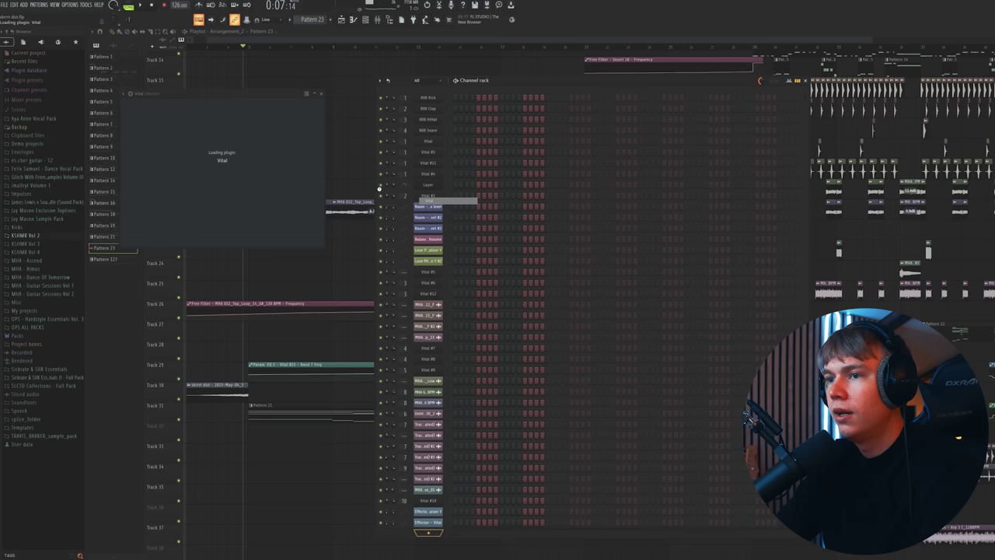
- Load an MHA Vital Soundbank pluck and finish the seven-note descending melody in Pattern 23
{"action": "left_click", "coordinate": [373, 107]}
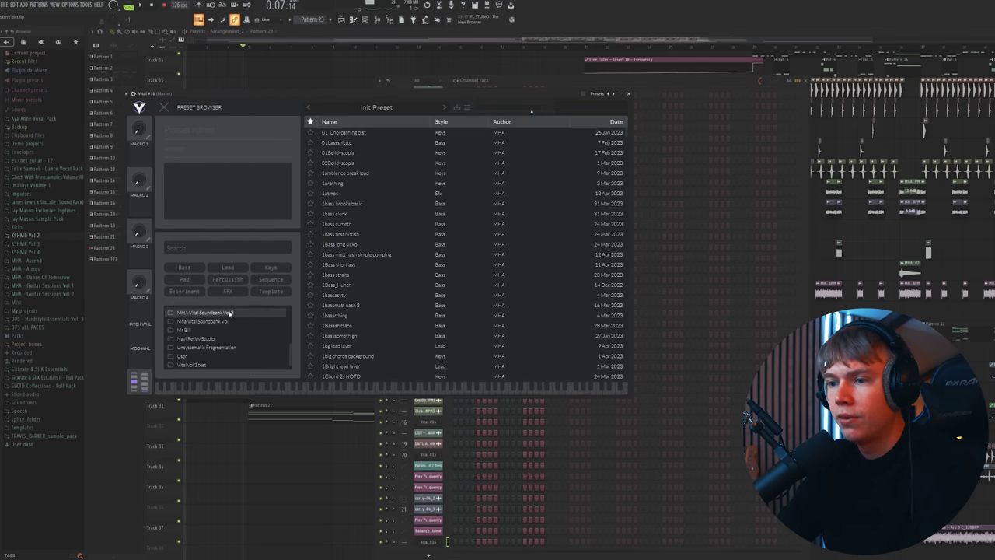
{"action": "left_click", "coordinate": [229, 312]}
{"action": "scroll", "coordinate": [373, 257], "scroll_direction": "down", "scroll_amount": 5}
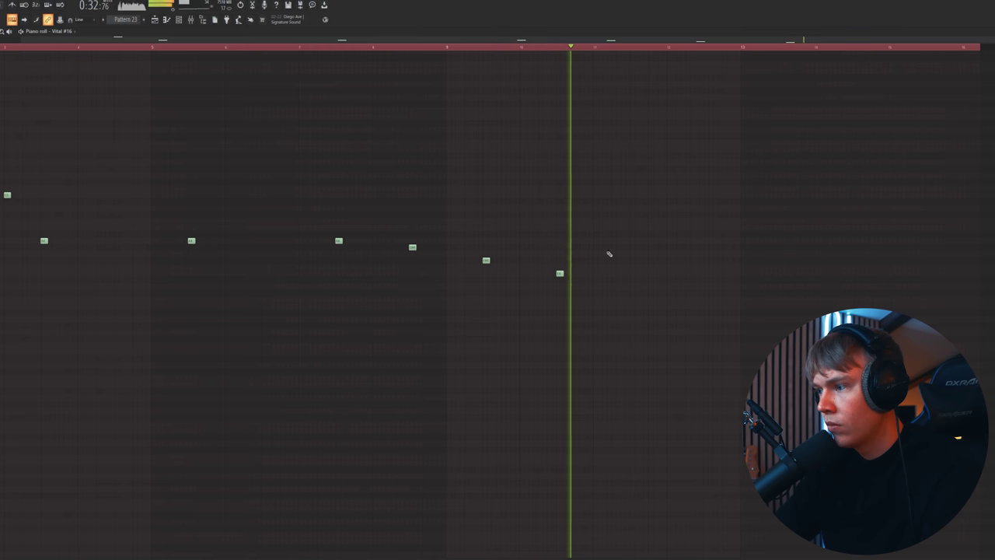
{"action": "left_click", "coordinate": [636, 272]}
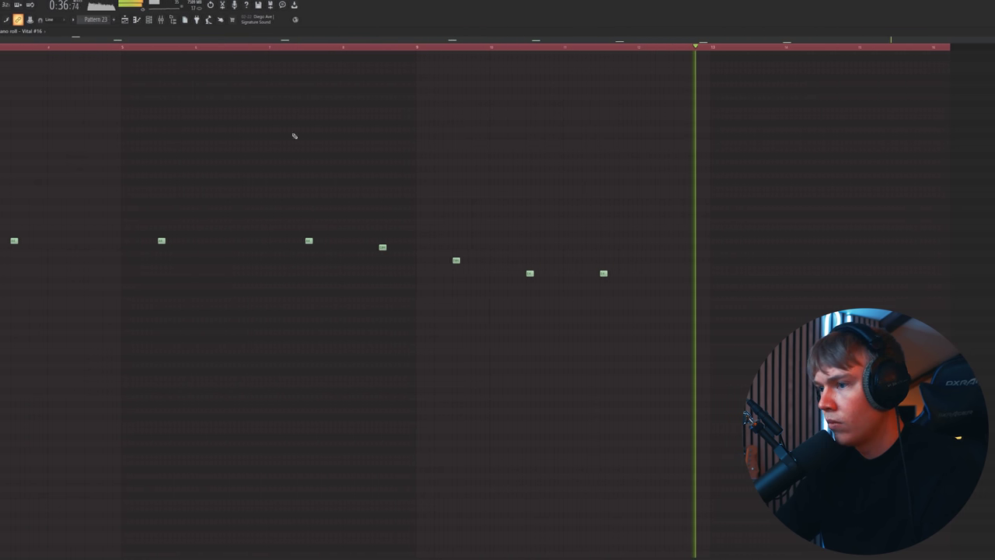
{"action": "scroll", "coordinate": [32, 52], "scroll_direction": "down", "scroll_amount": 3}
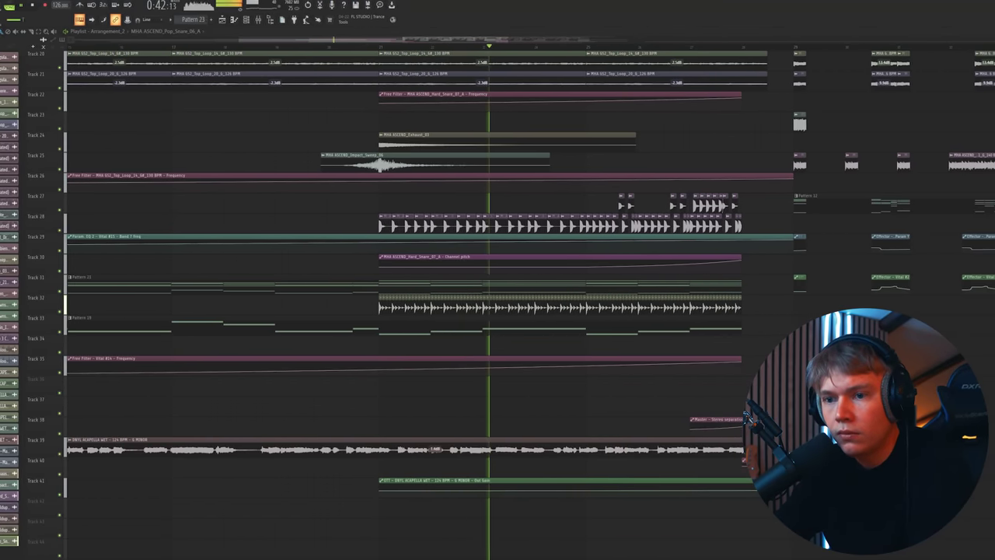
- Change the MHA ASCEND kick channel's mixer track from 2 to insert 24
{"action": "scroll", "coordinate": [740, 294], "scroll_direction": "up", "scroll_amount": 3}
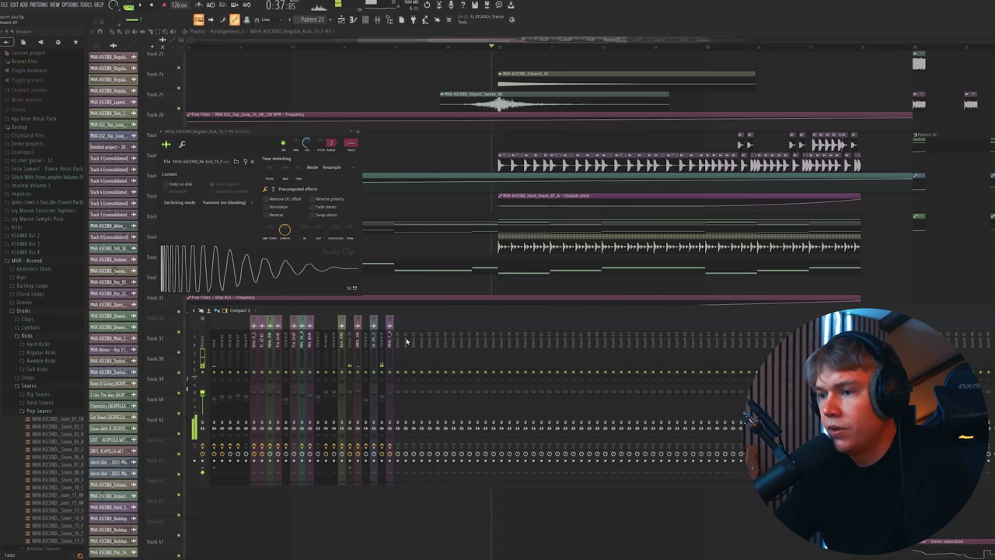
{"action": "left_click", "coordinate": [503, 402]}
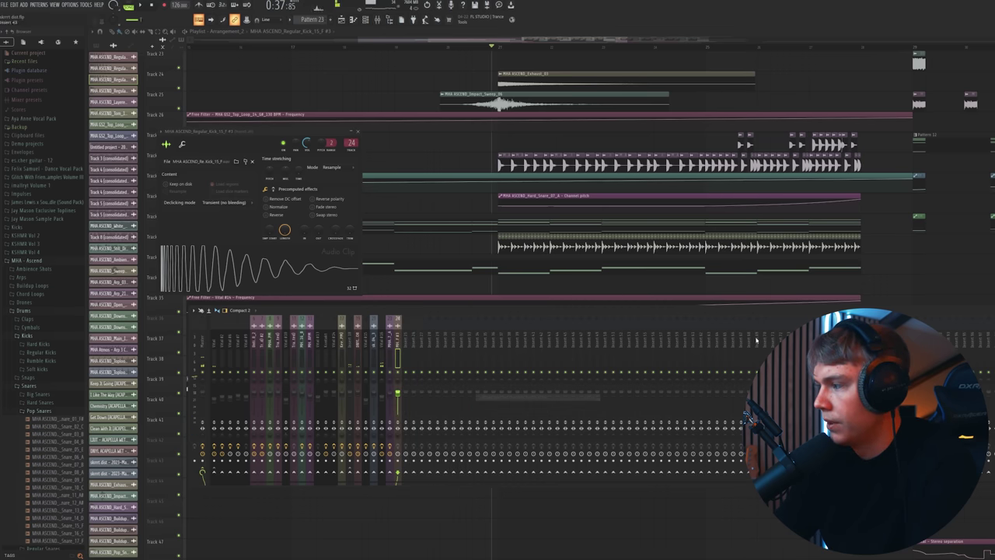